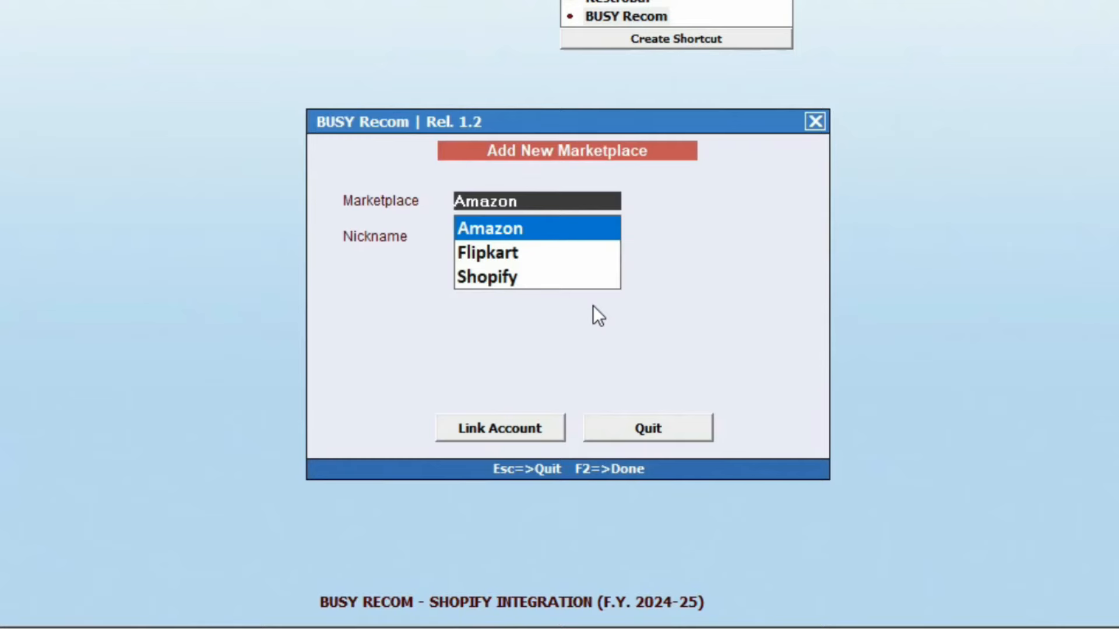
- Choose Shopify as the marketplace for the new entry and accept the order processing options
key("Down")
key("Down")
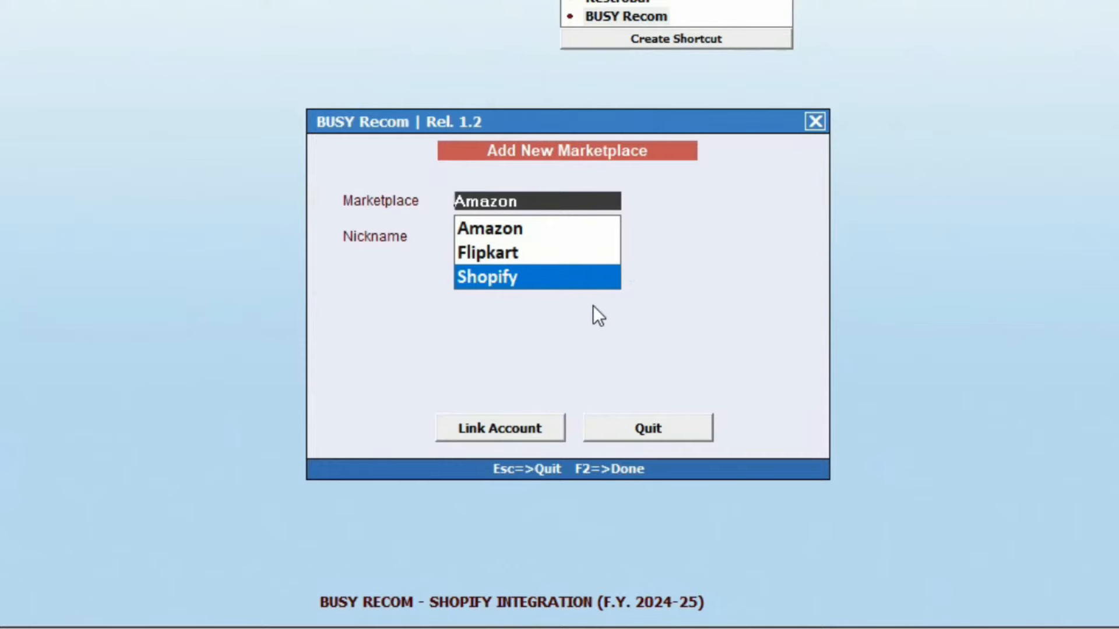
key("Return")
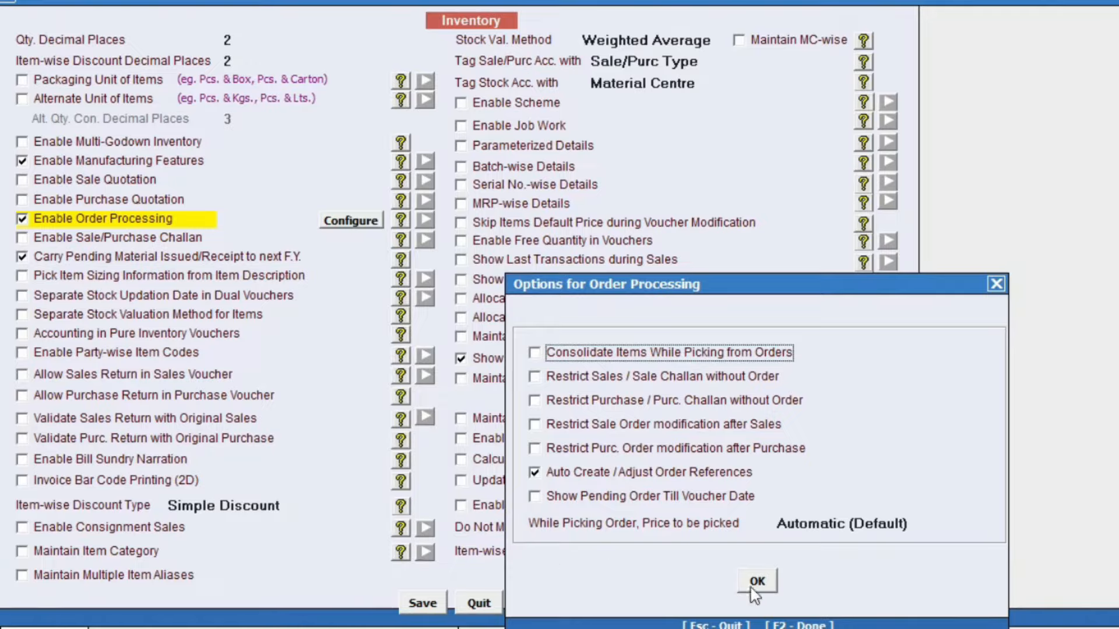
left_click(752, 586)
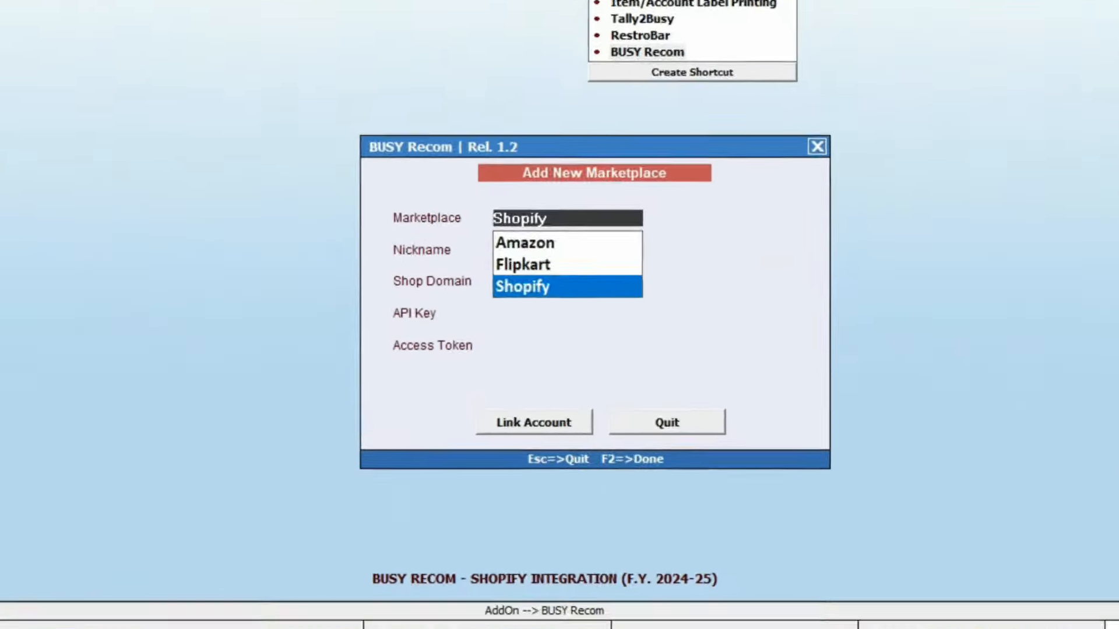
key("Return")
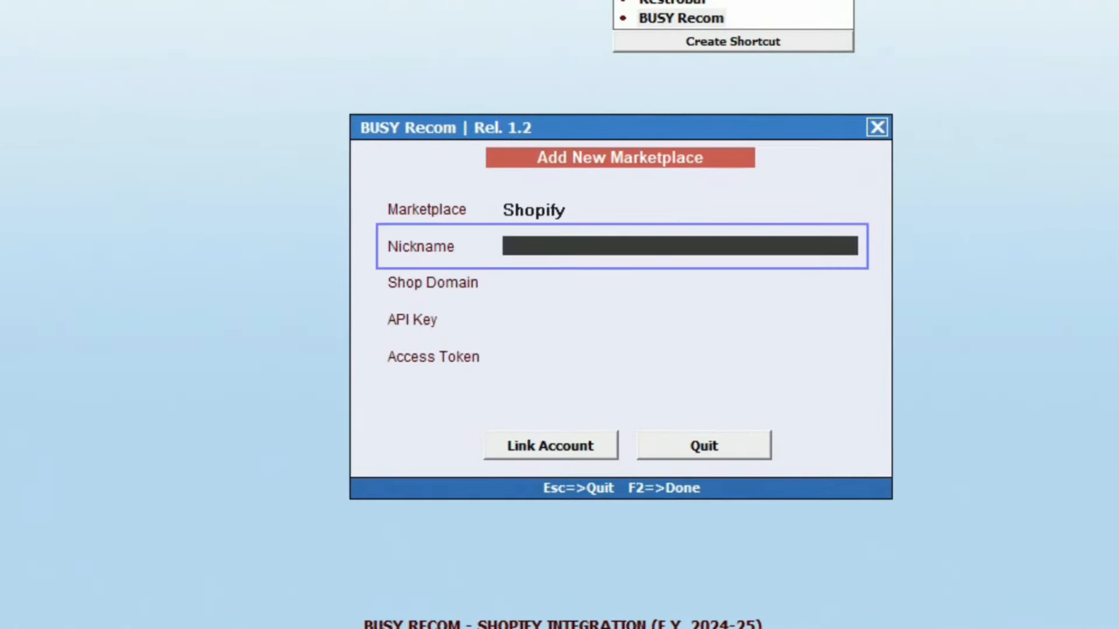
- Enter BUSY-Shopify as the nickname of the new marketplace
type("BUSY-Sh")
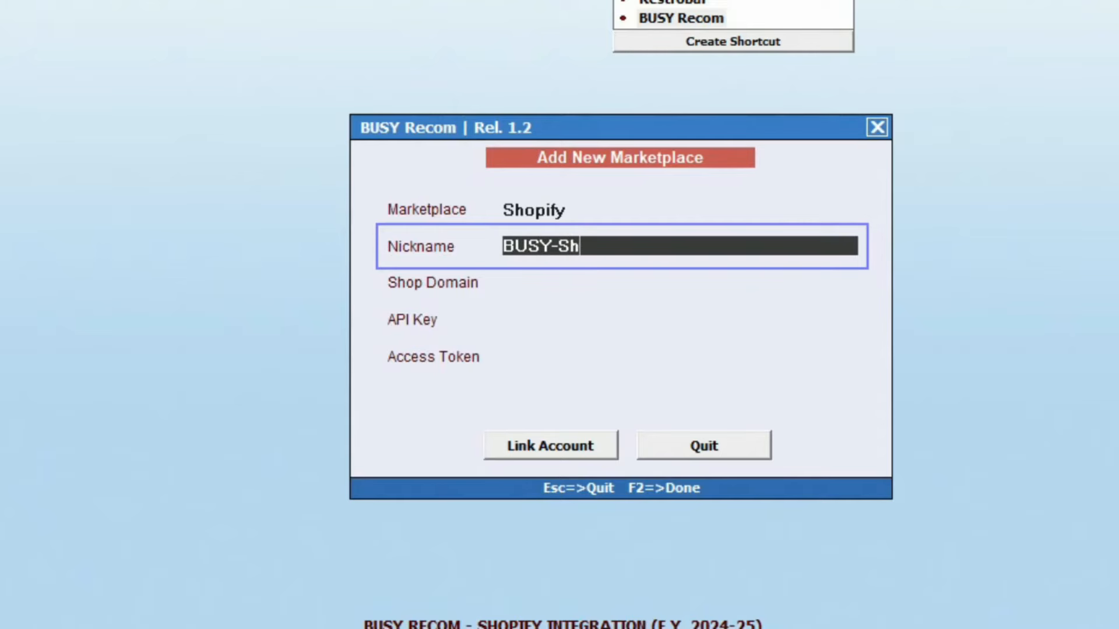
type("opify")
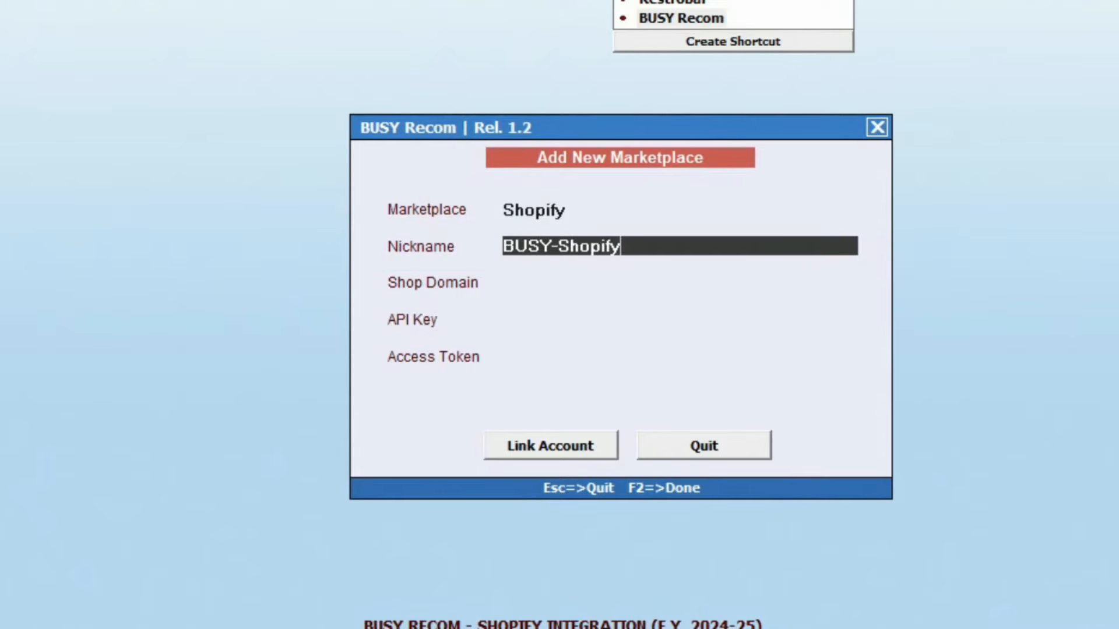
key("Return")
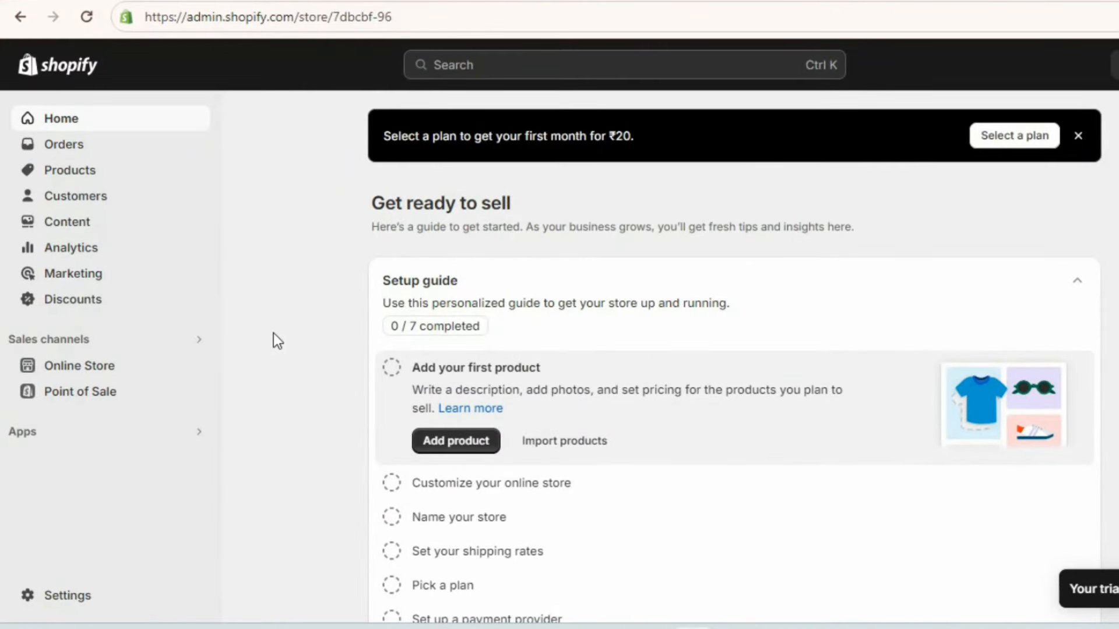
- Copy the store identifier from the Shopify admin web address and paste it as the Shop Domain in BUSY Recom
left_click_drag(393, 18, 333, 18)
key("ctrl+c")
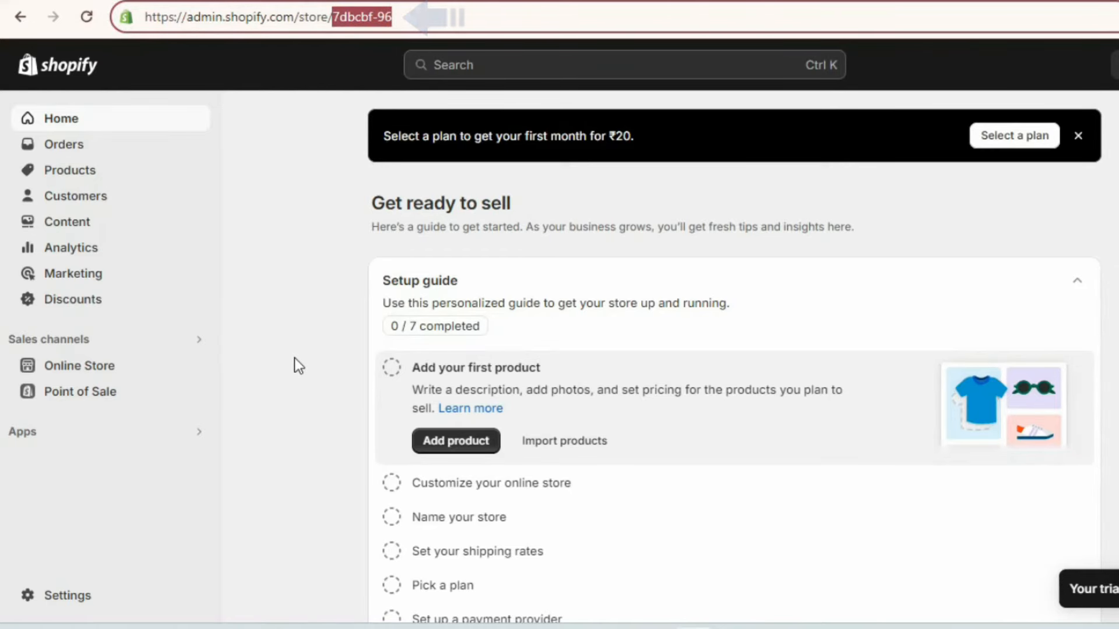
key("alt+Tab")
key("ctrl+v")
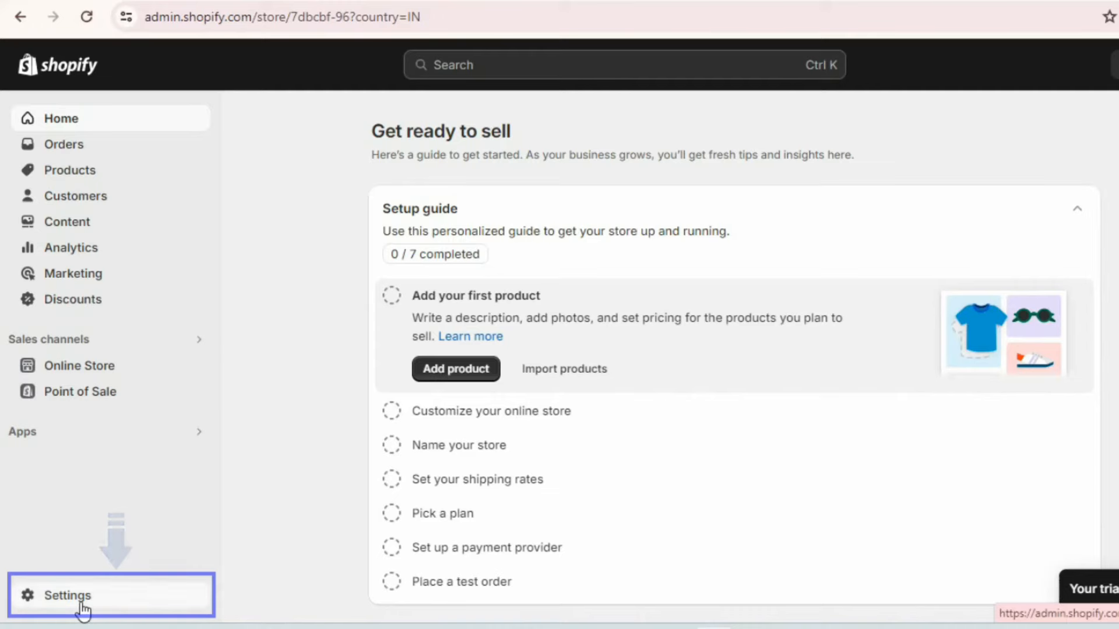
- In the Shopify admin's app development settings, allow custom app development for the store
left_click(67, 595)
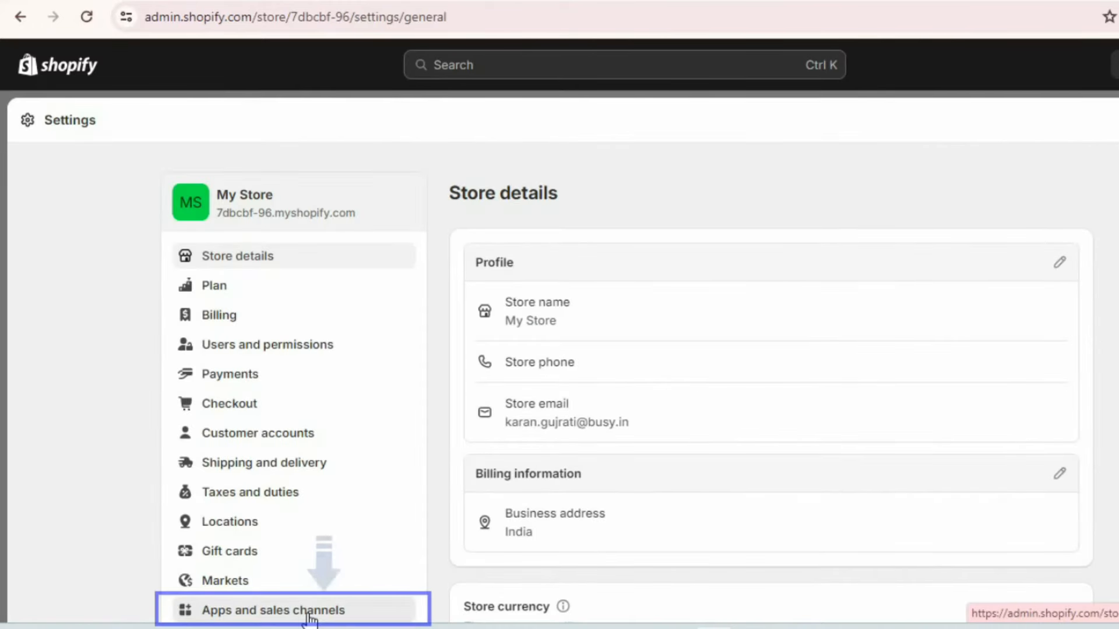
left_click(309, 611)
left_click(919, 196)
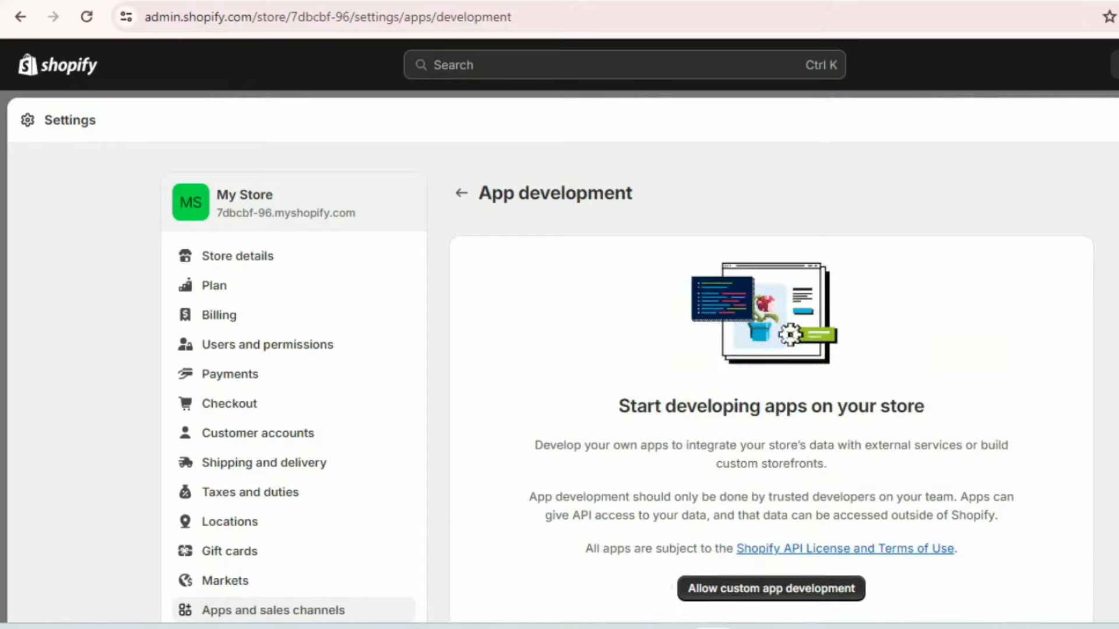
left_click(771, 589)
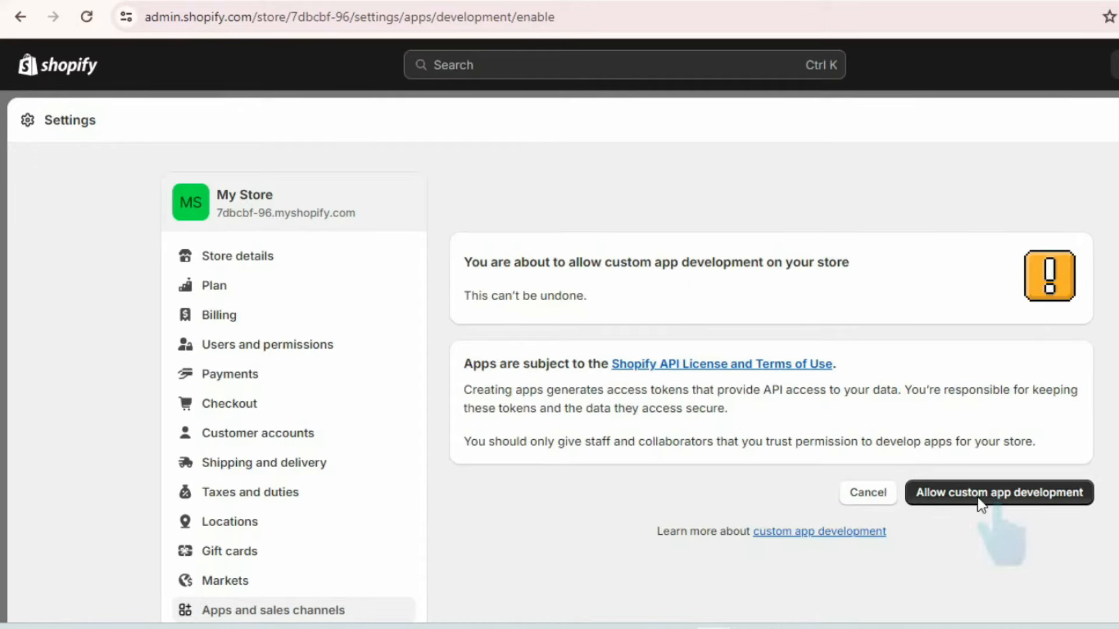
left_click(993, 492)
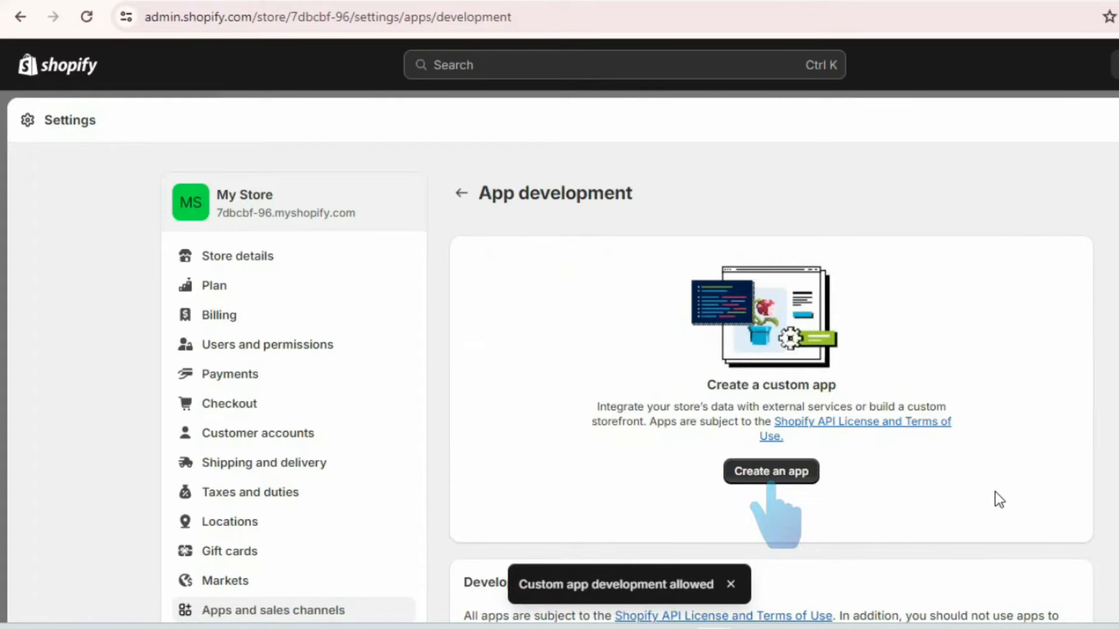
- Create a custom app named BUSY Recom
left_click(760, 477)
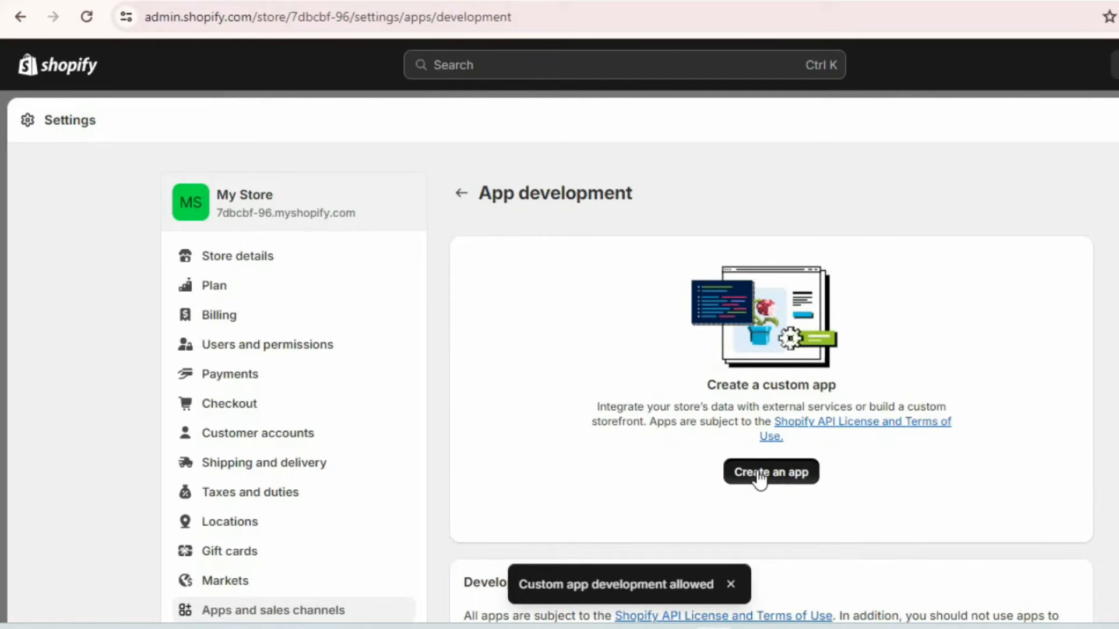
type("BUSY")
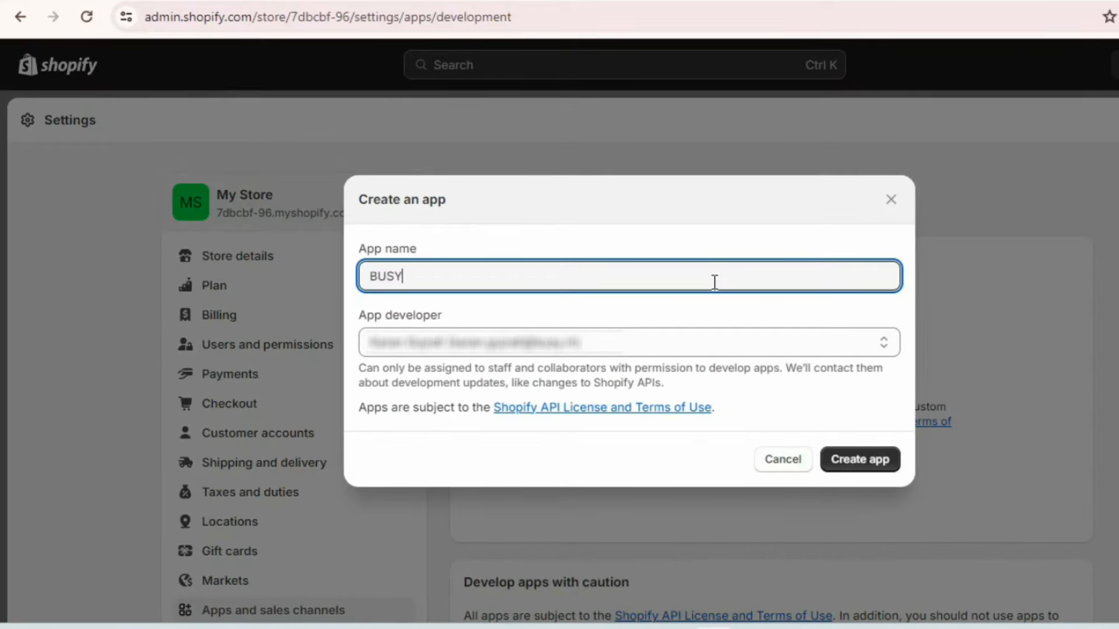
type(" Recom")
left_click(844, 459)
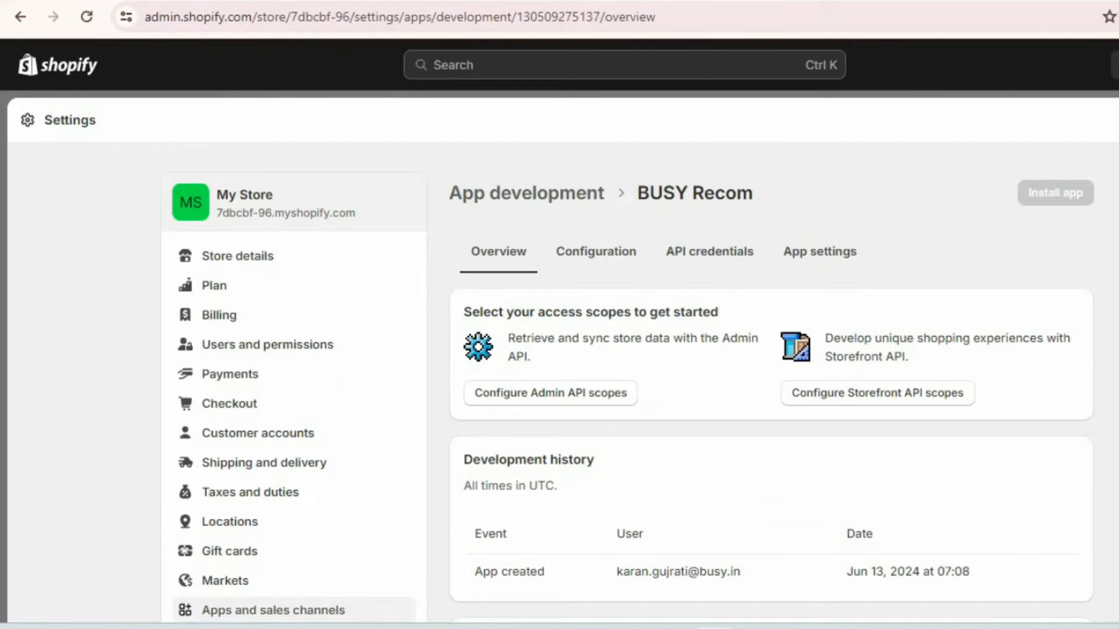
- Select all Admin API access scopes for the BUSY Recom app, including both write and read permissions
left_click(554, 397)
left_click(557, 396)
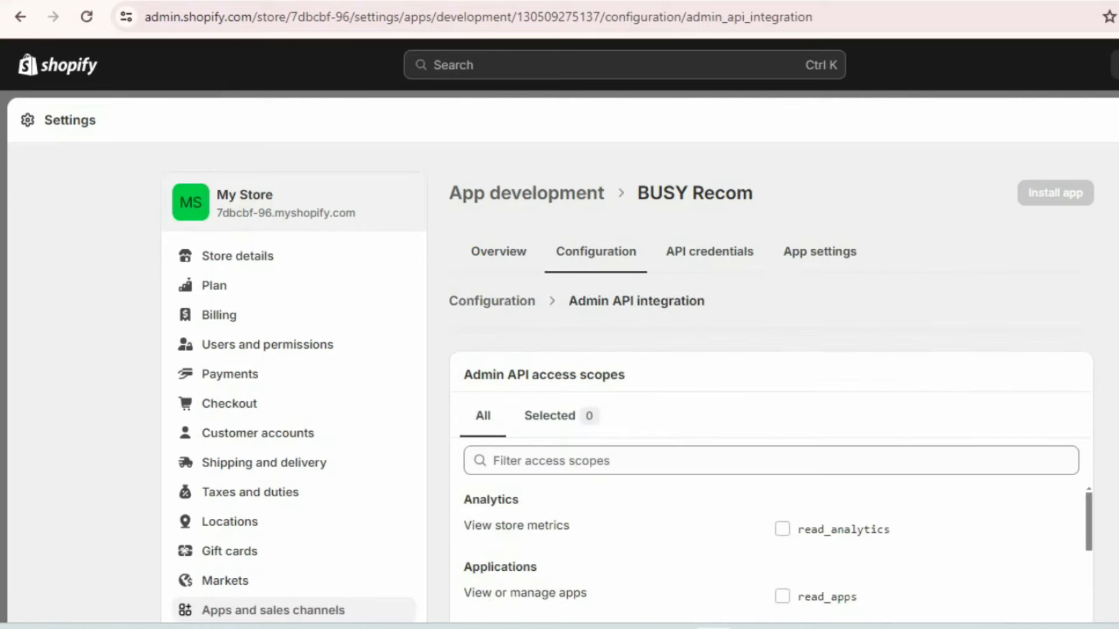
scroll(622, 383, "down", 5)
scroll(622, 383, "up", 2)
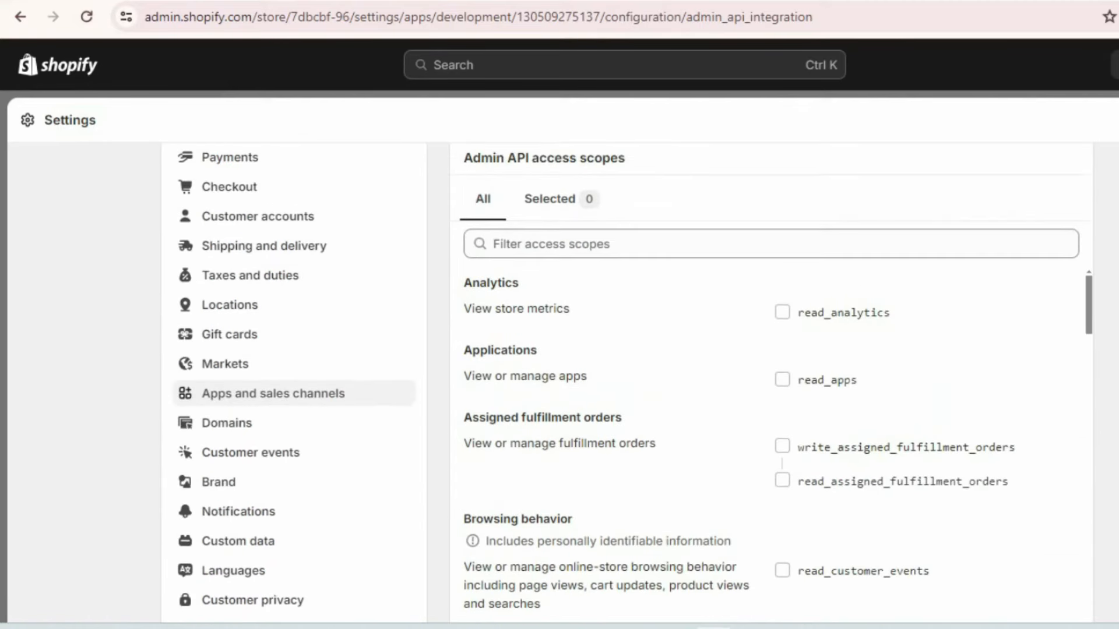
left_click(782, 313)
left_click(782, 379)
left_click(782, 446)
left_click(782, 571)
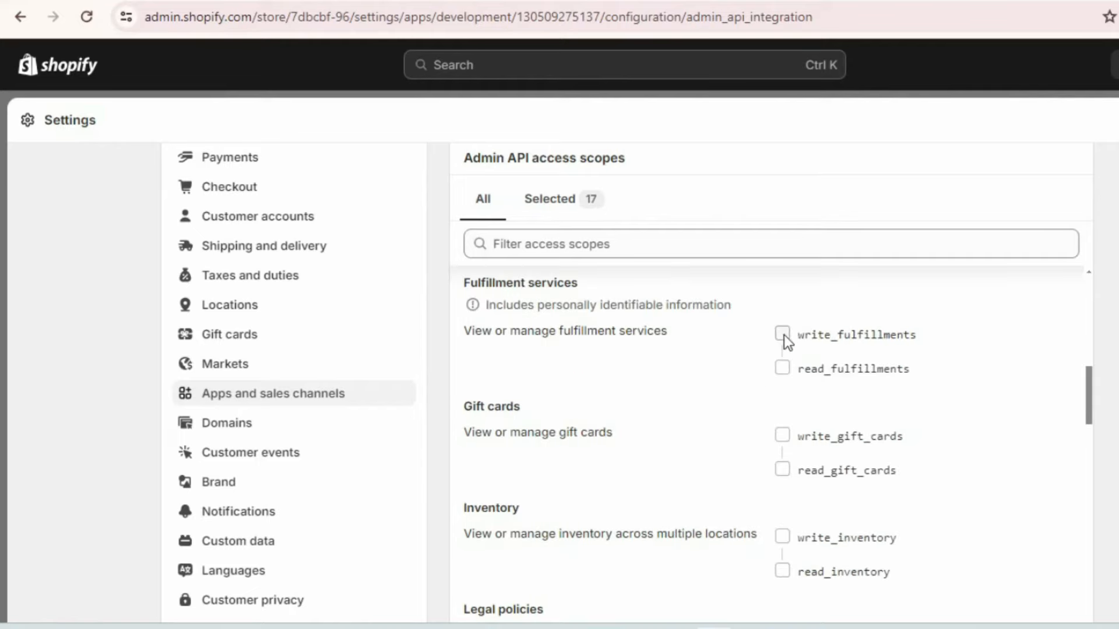
left_click(783, 335)
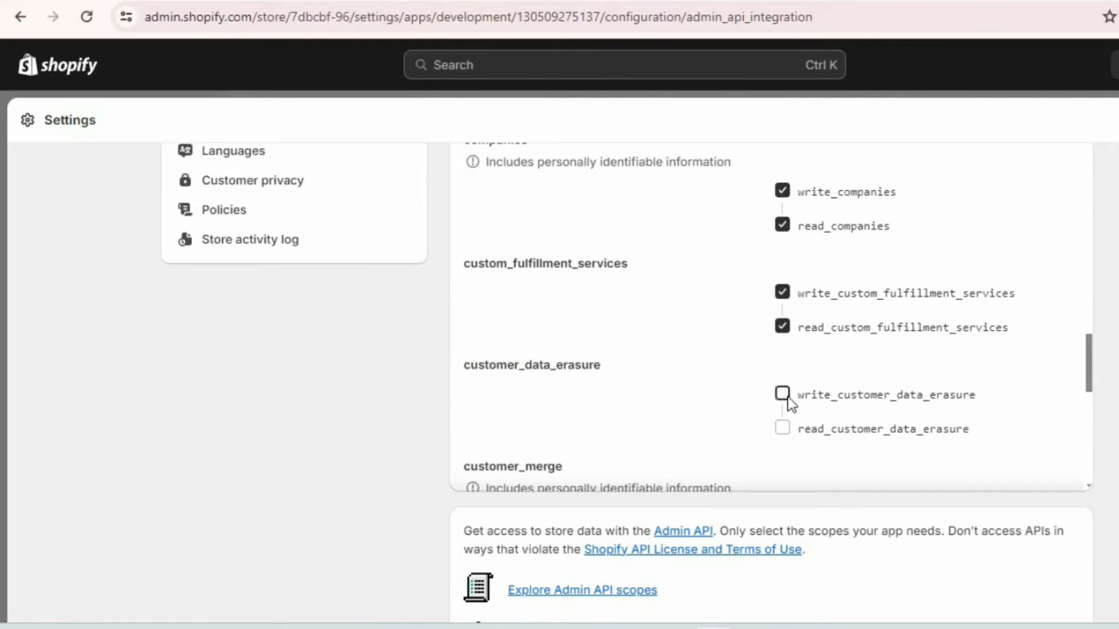
left_click(782, 393)
left_click_drag(1094, 385, 1091, 457)
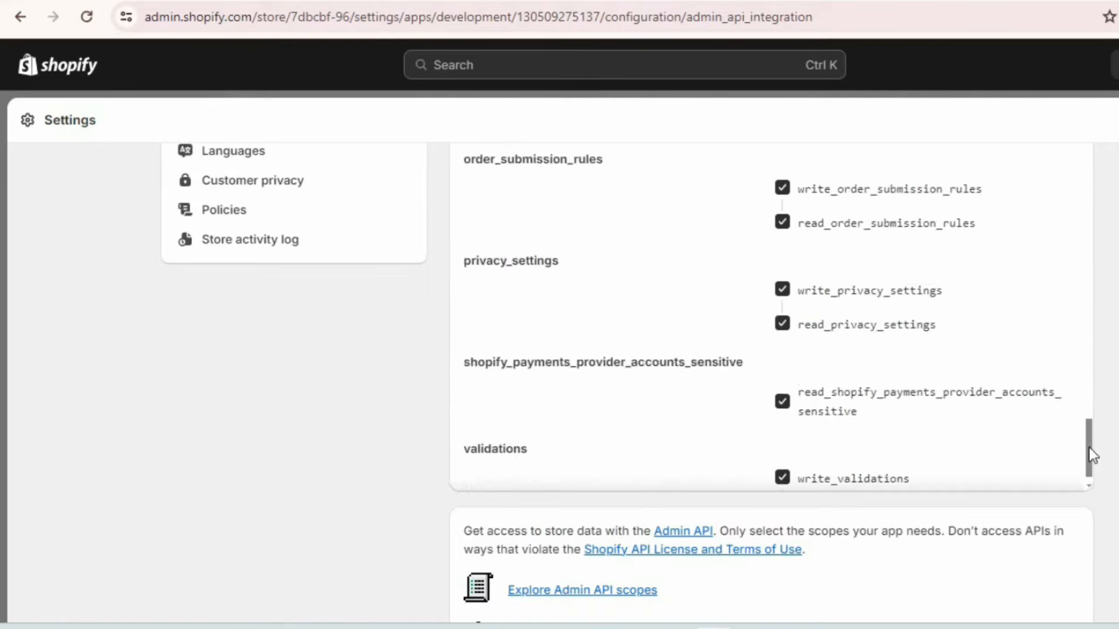
scroll(1091, 457, "down", 5)
scroll(771, 379, "down", 7)
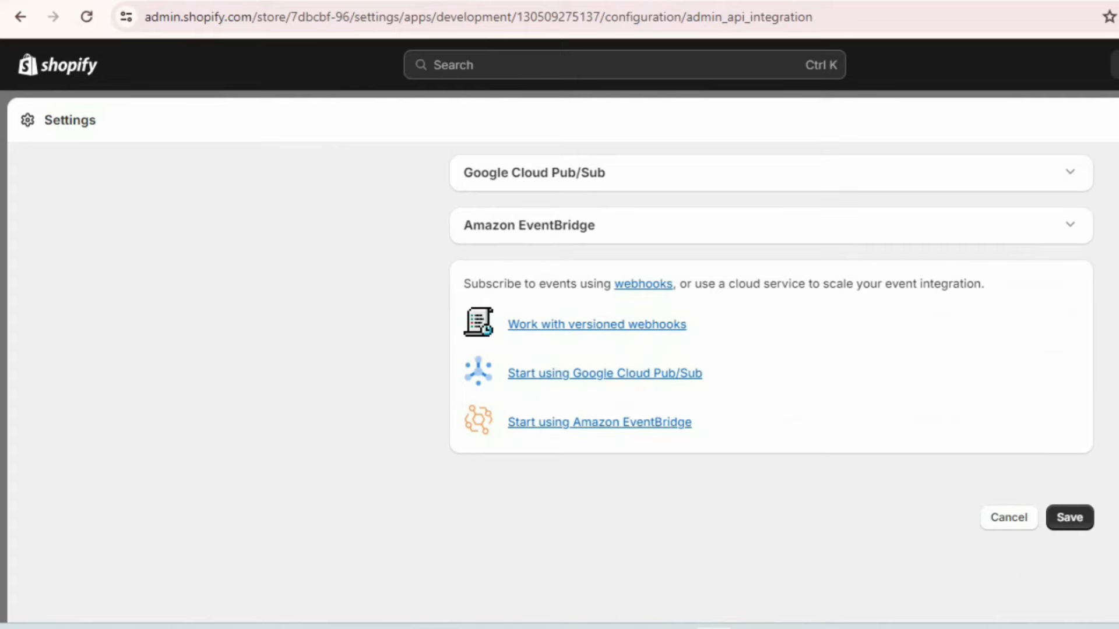
- Save the Admin API configuration and install the BUSY Recom app on the store
left_click(1075, 519)
left_click(1055, 194)
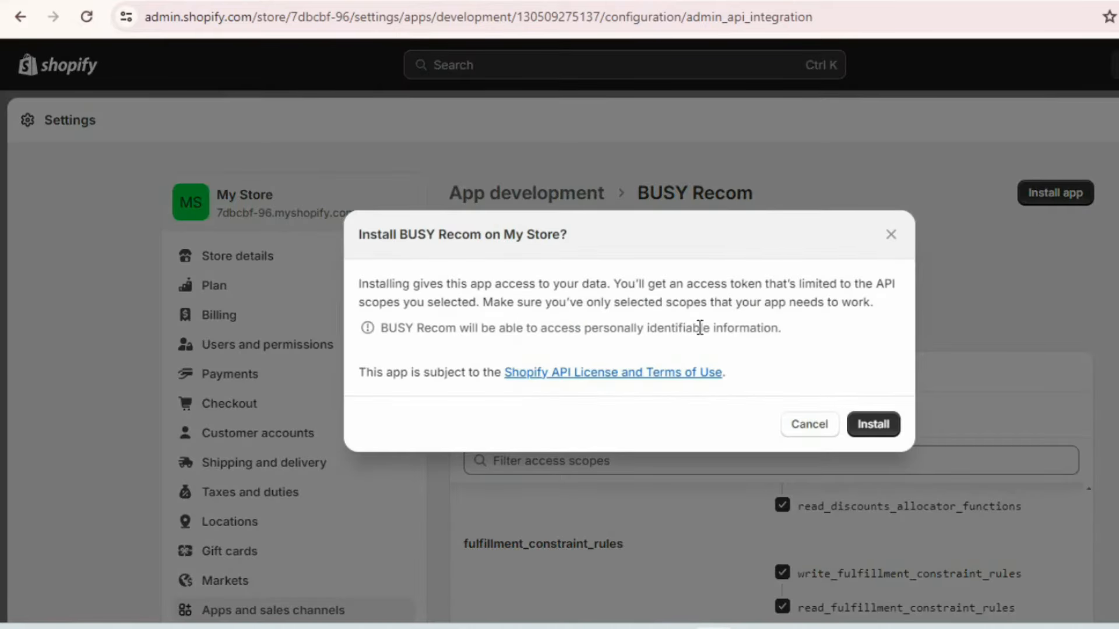
left_click(882, 411)
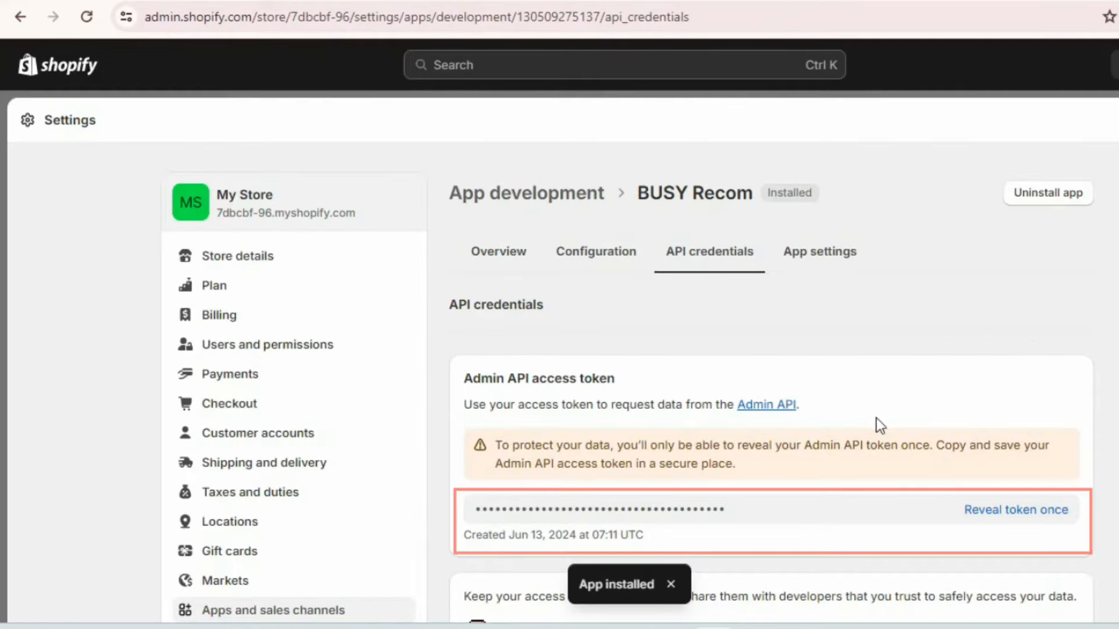
- Reveal and copy the Admin API access token, and paste it as the Access Token in BUSY's marketplace form
scroll(1090, 420, "down", 2)
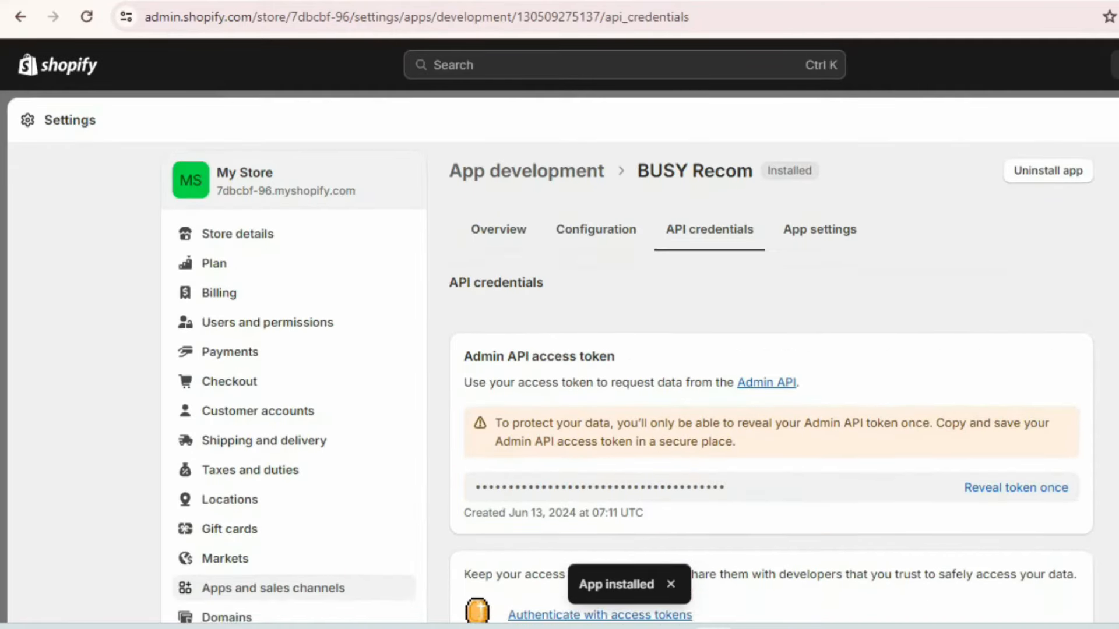
left_click(1047, 427)
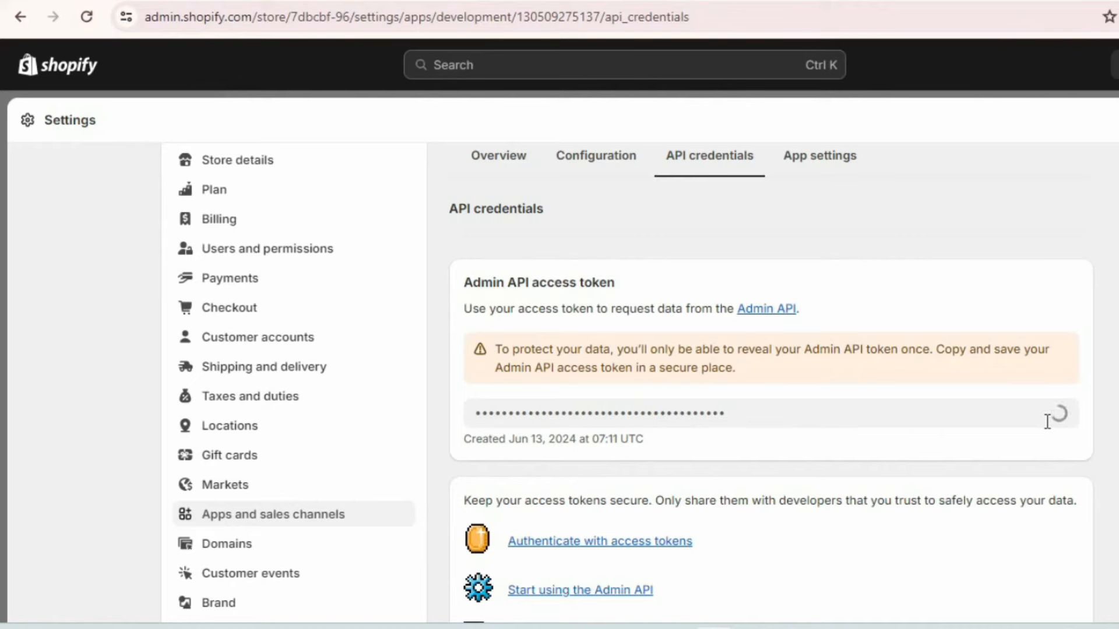
left_click(1060, 414)
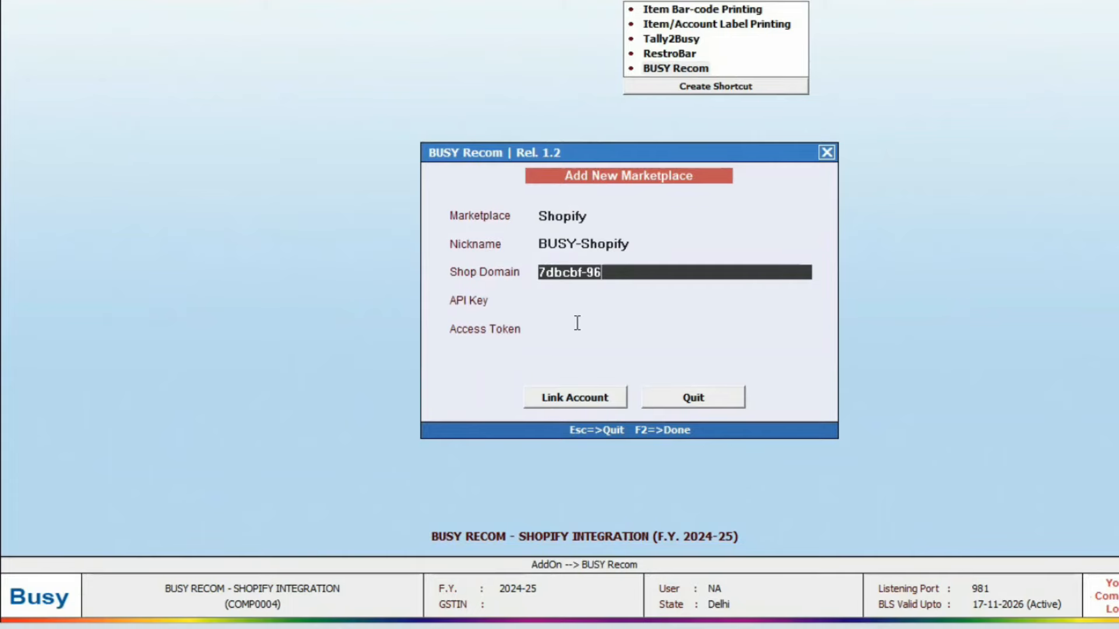
left_click(577, 330)
key("ctrl+v")
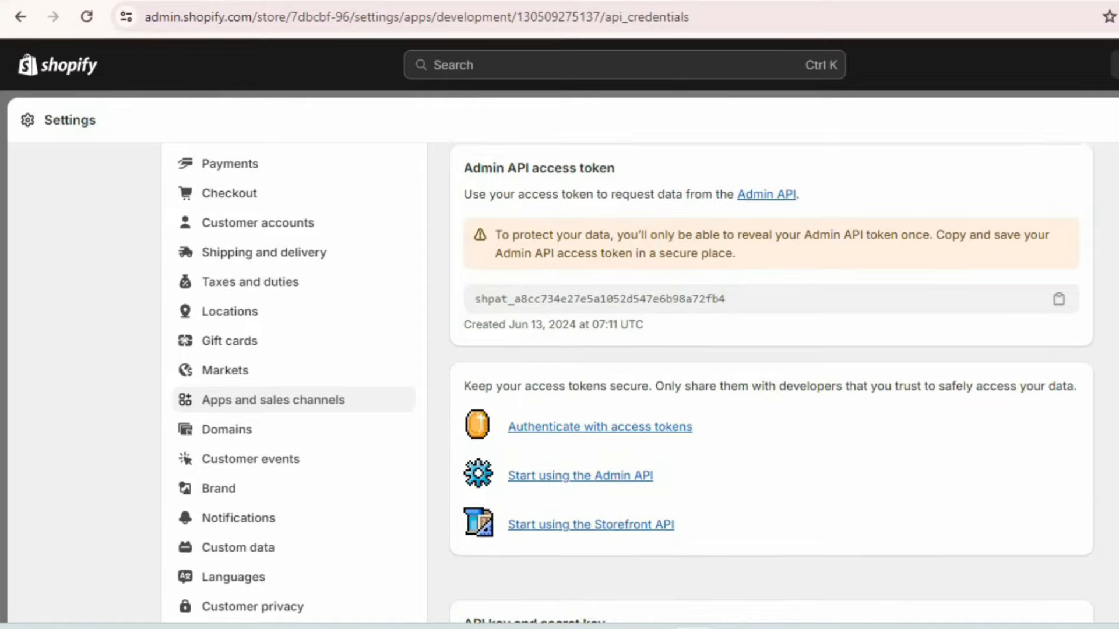
- Copy the app's API key from the Shopify API credentials and paste it as the API Key in BUSY
scroll(633, 383, "down", 3)
left_click(1059, 507)
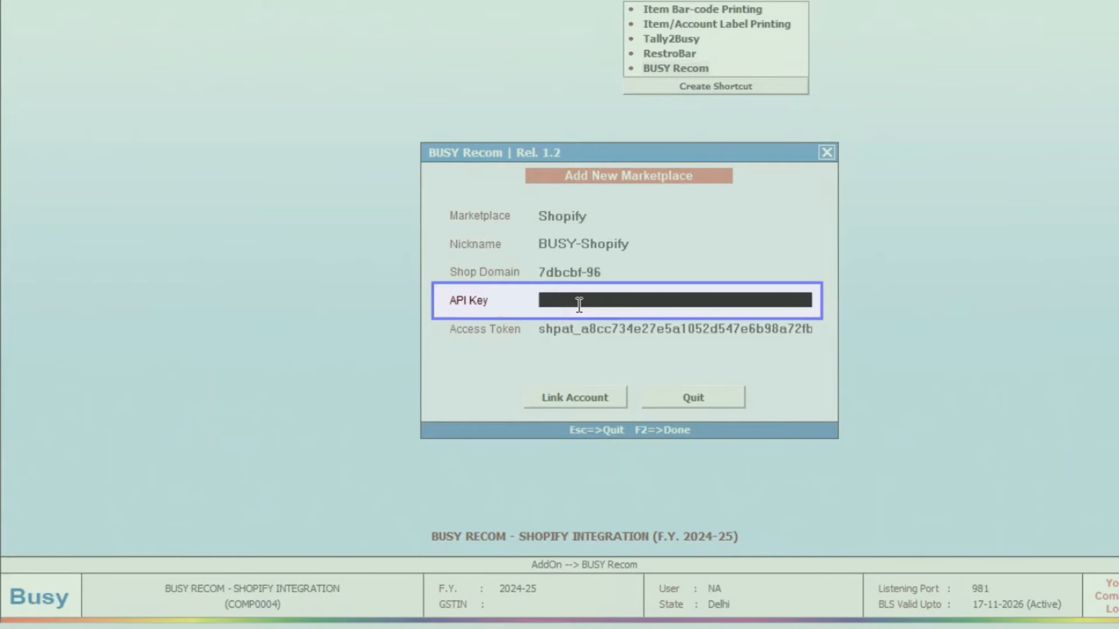
key("ctrl+v")
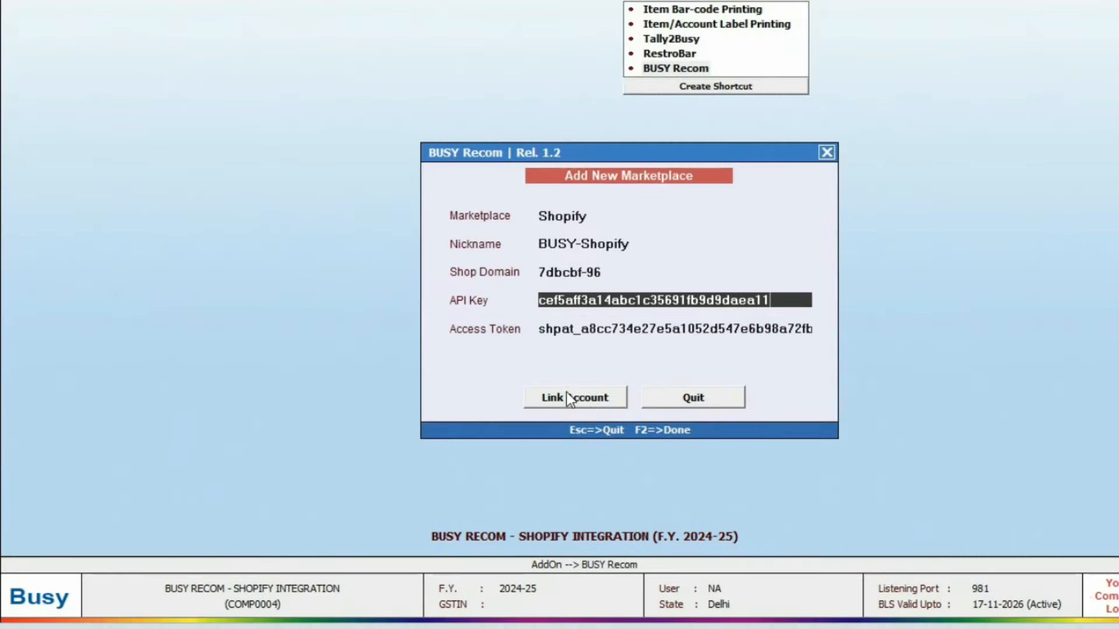
- Link the Shopify account with the entered credentials and confirm the linking
left_click(566, 395)
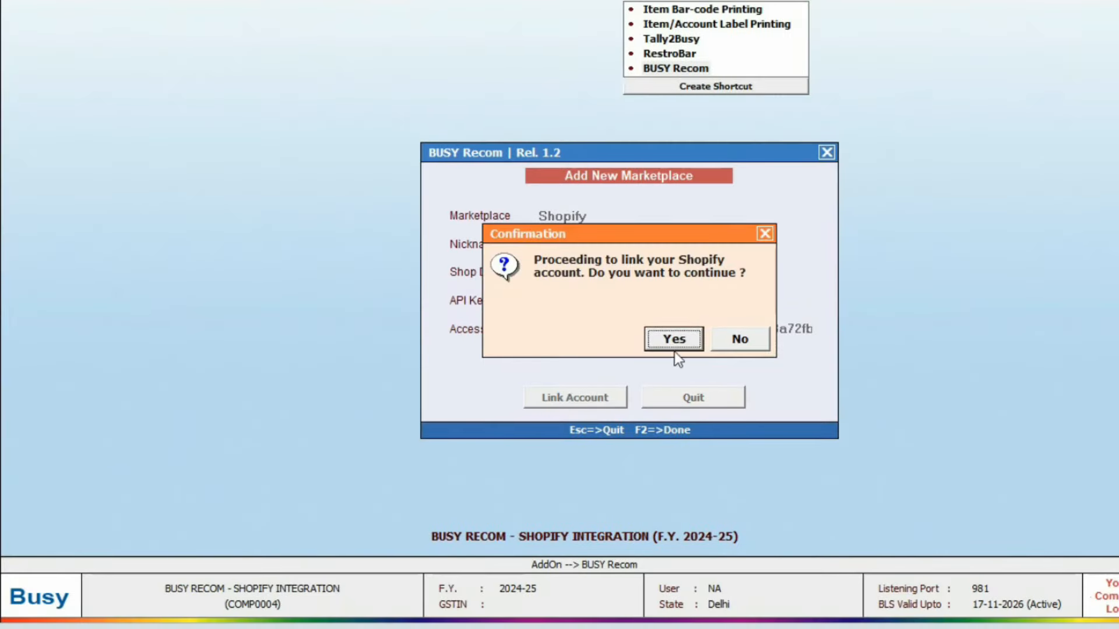
left_click(683, 348)
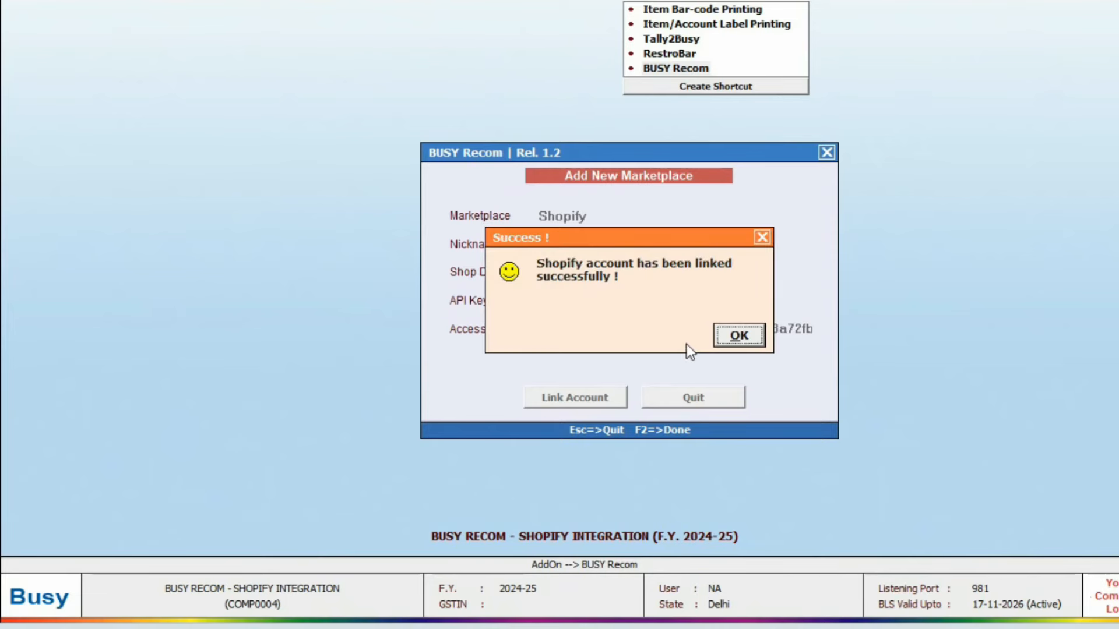
left_click(740, 337)
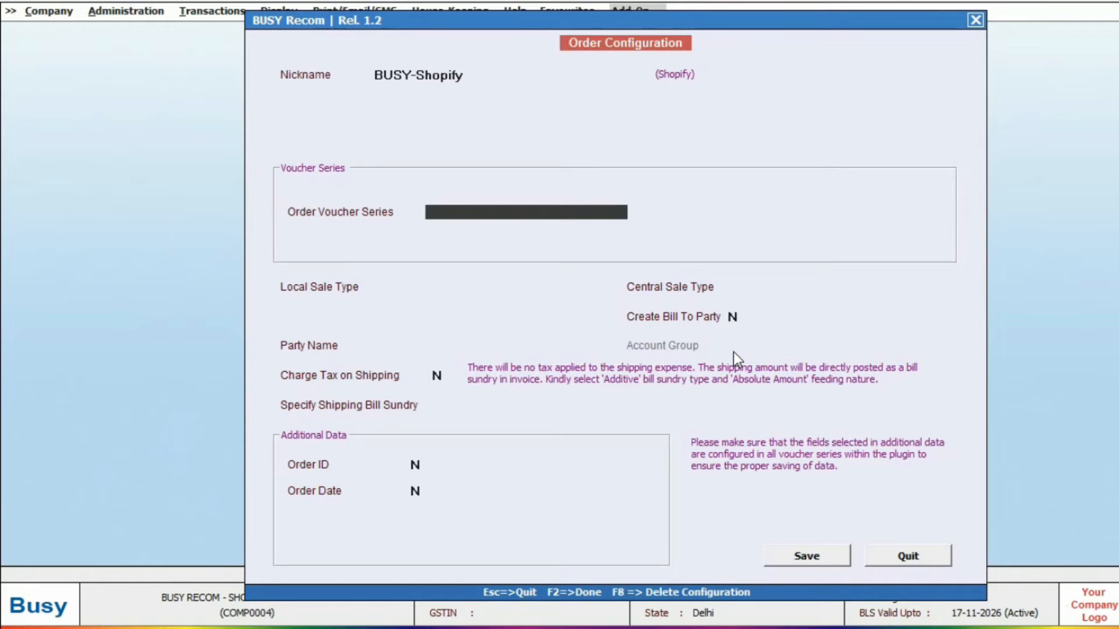
- Set the order voucher series to Main in the BUSY-Shopify order configuration
key("Return")
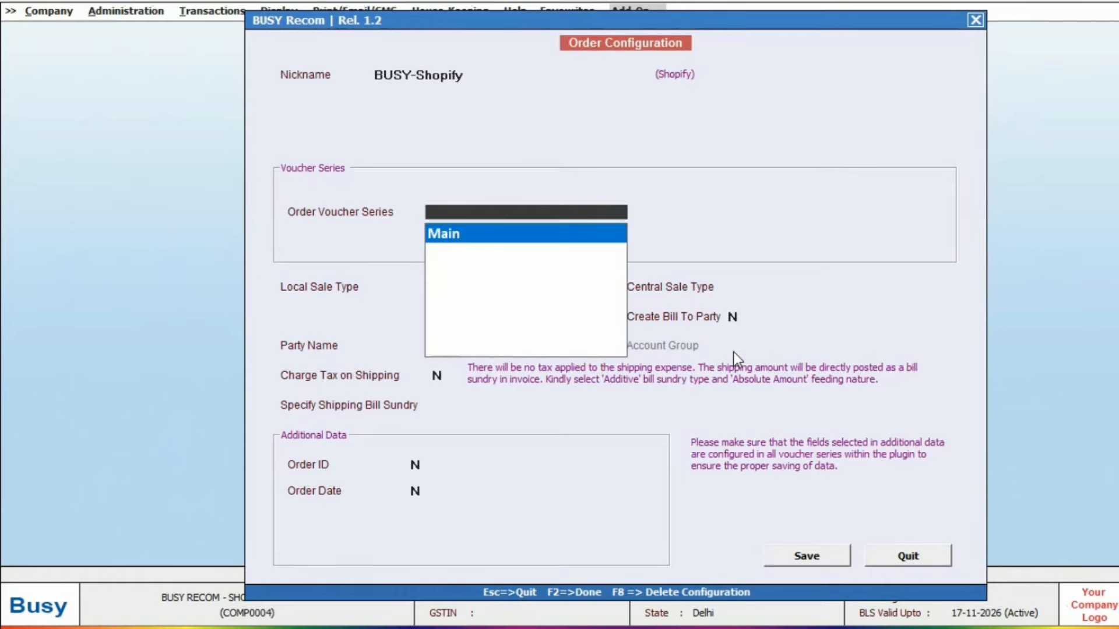
key("Return")
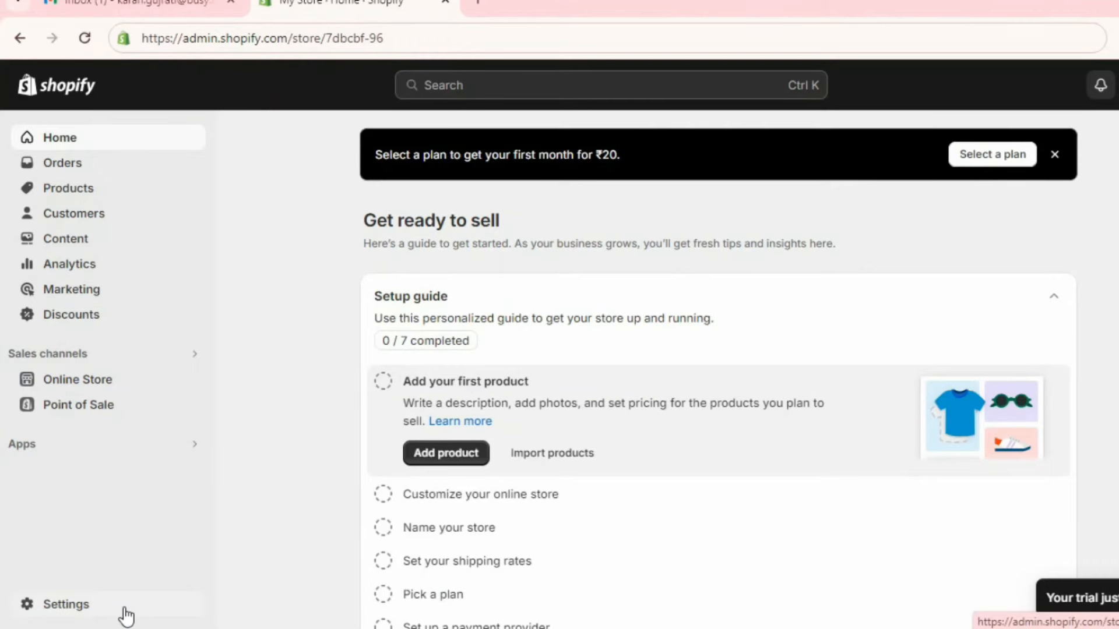
- In Shopify's Taxes and duties settings, enable including sales tax in the product price and shipping rate
left_click(125, 609)
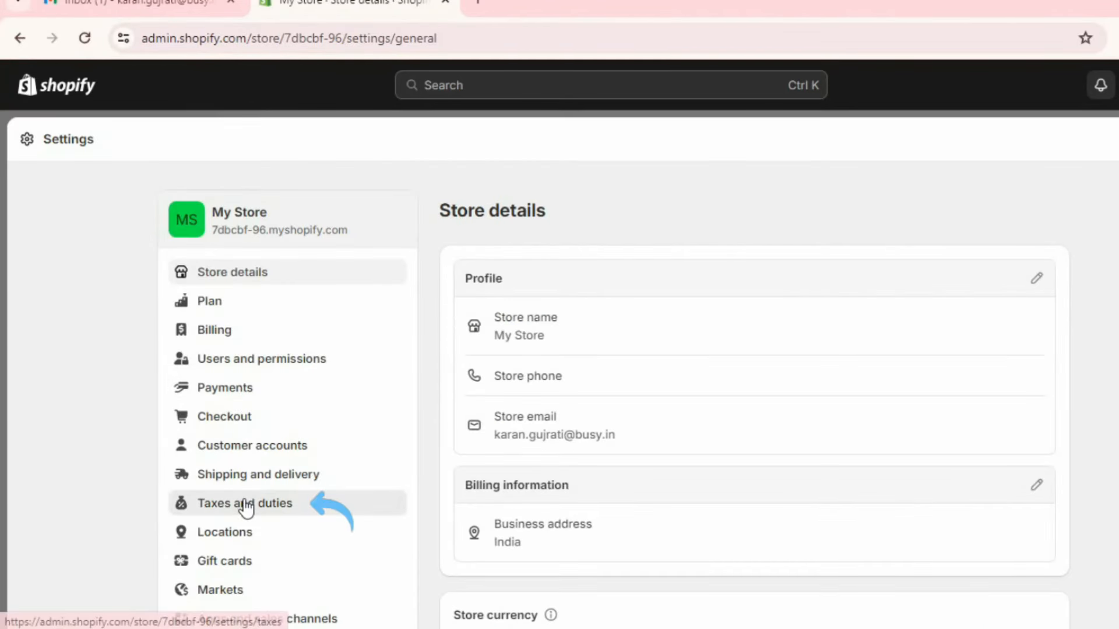
left_click(248, 504)
scroll(752, 396, "down", 15)
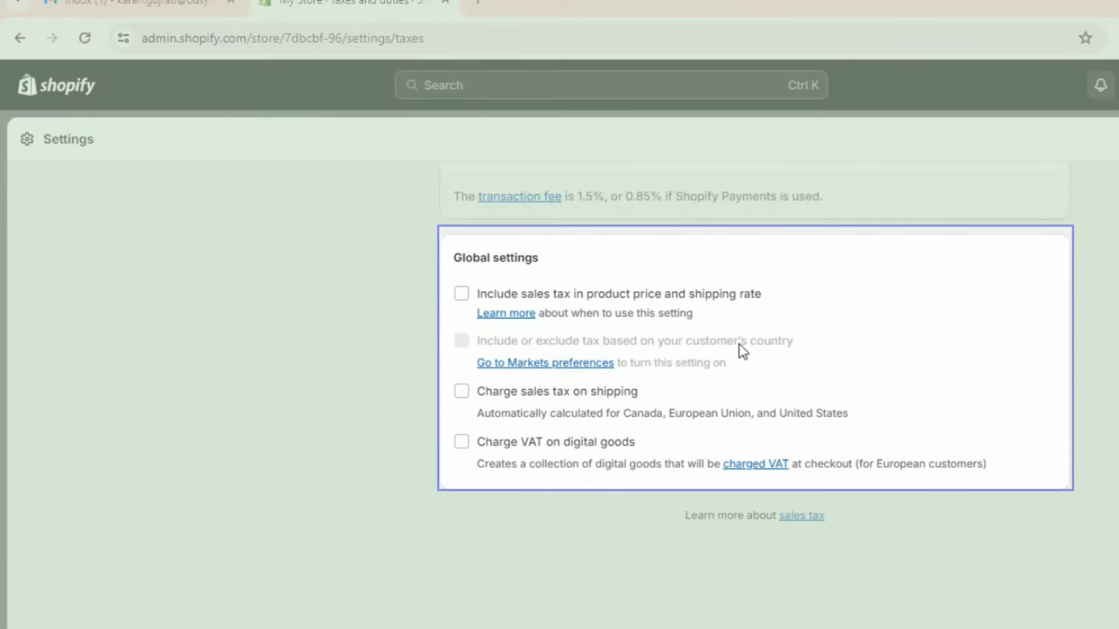
left_click(461, 294)
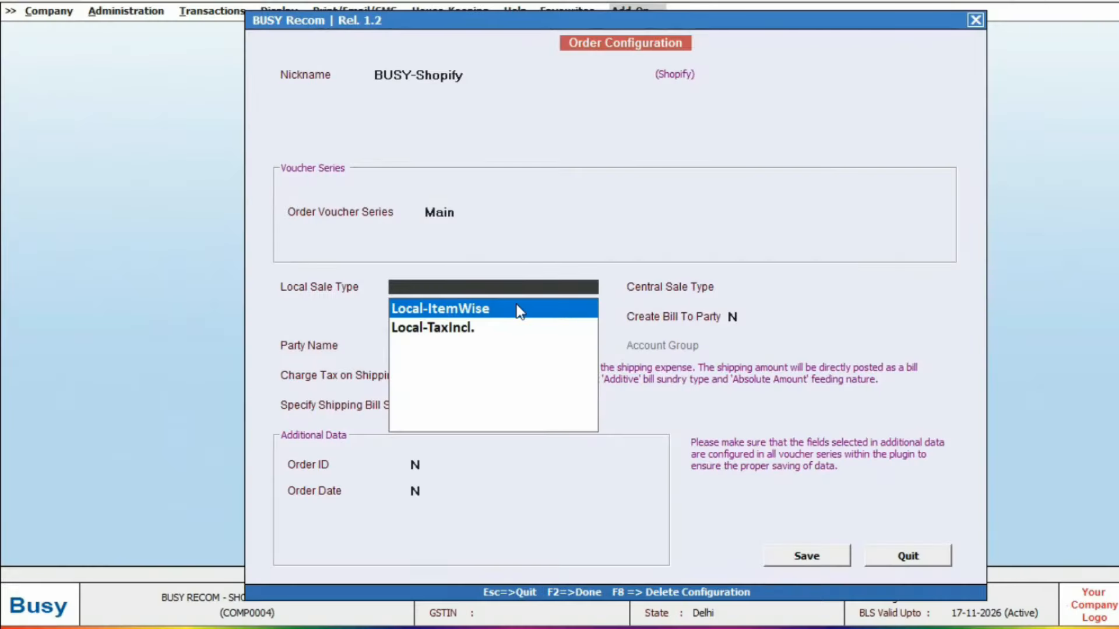
- In BUSY's order configuration, set the Local Sale Type to Local-TaxIncl. and the Central Sale Type to Central-TaxIncl
key("Down")
key("Return")
key("Down")
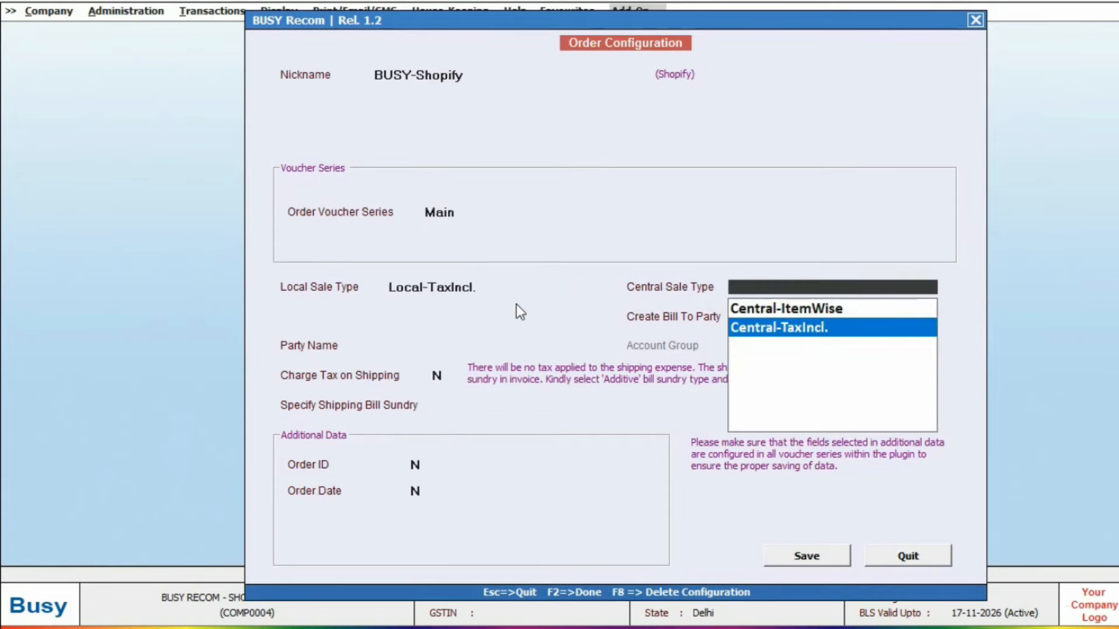
key("Return")
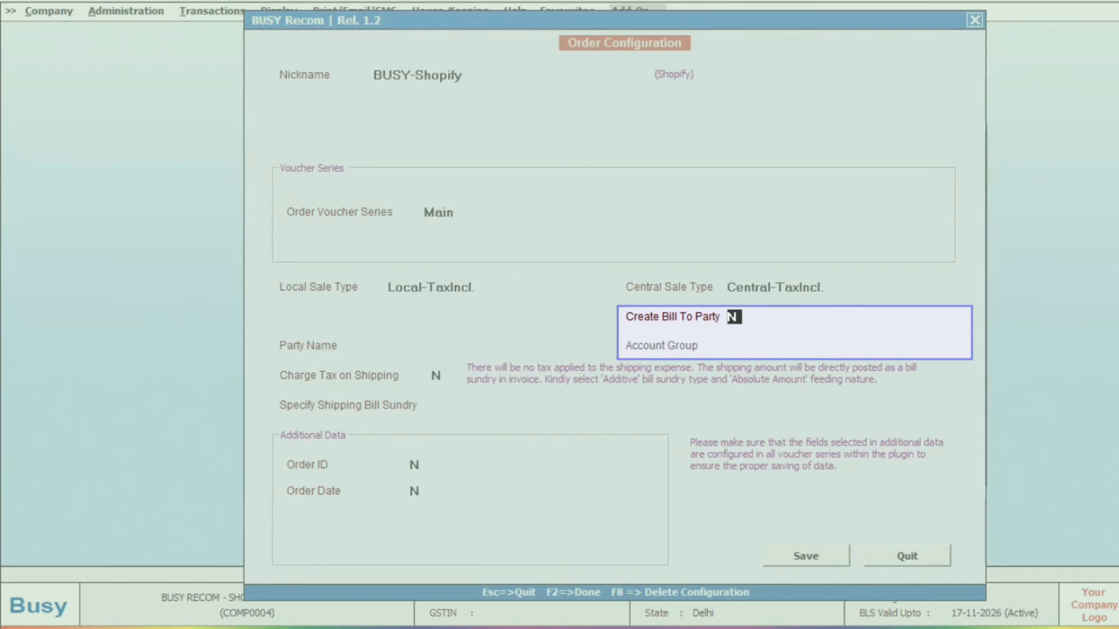
- Try Create Bill To Party as Y with the Sundry Debtors account group, and set it back to N
type("Y")
key("Return")
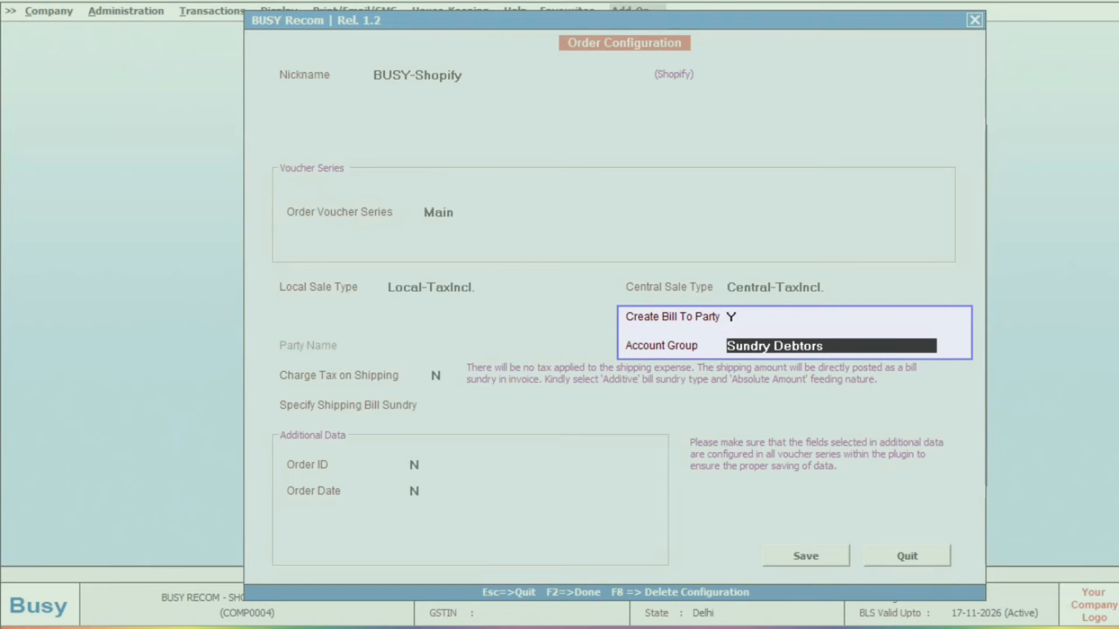
key("Up")
type("N")
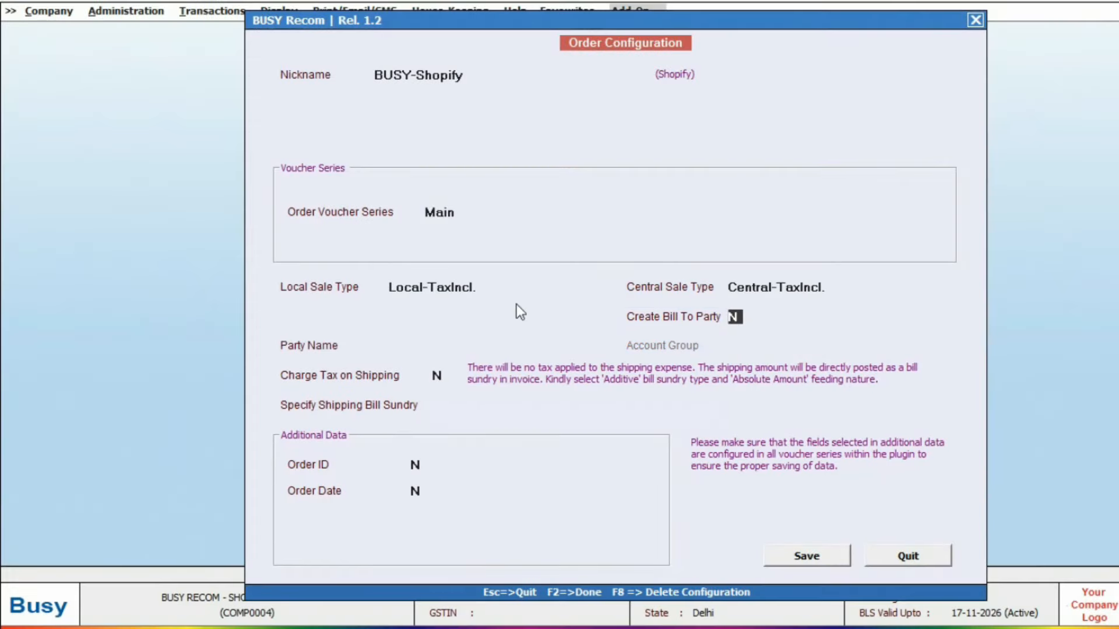
- Keep Create Bill To Party at N and set the Party Name to Shopify
key("Return")
key("Return")
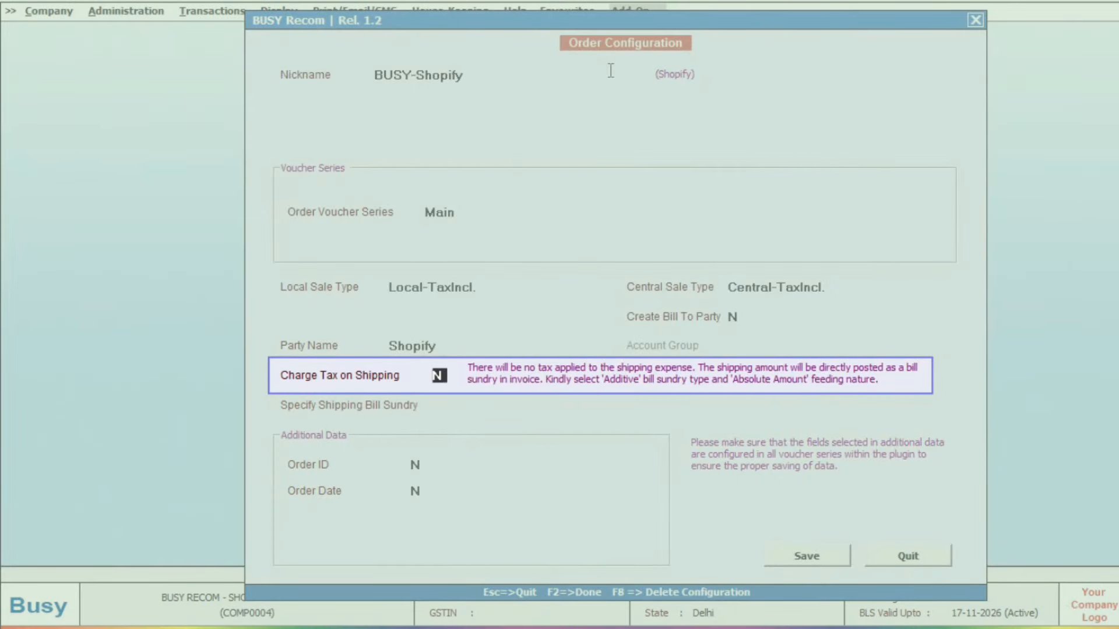
key("Up")
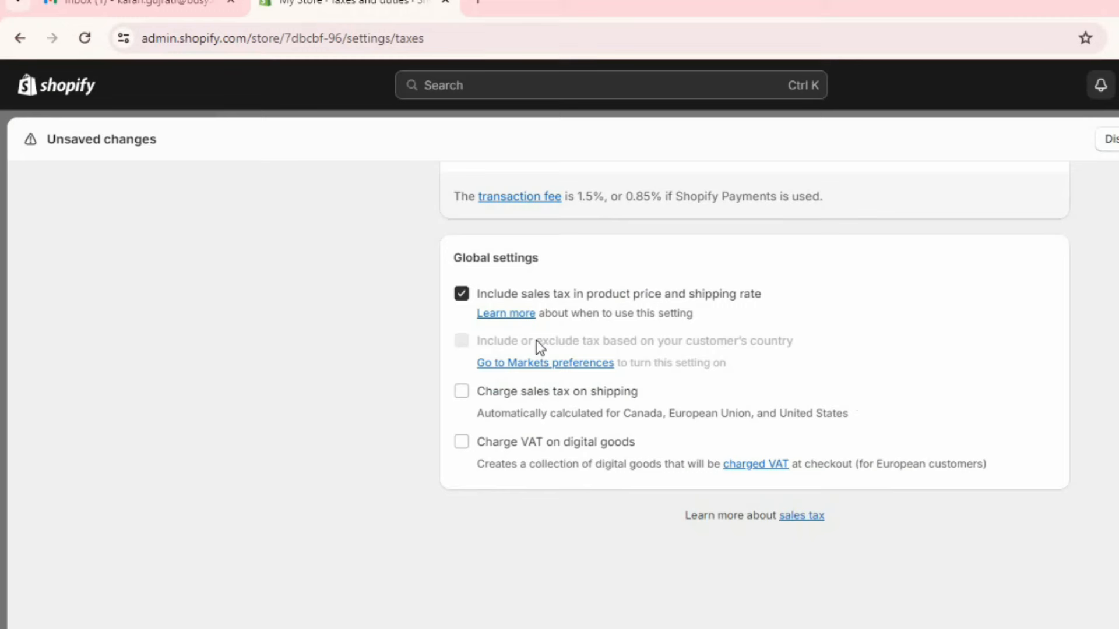
- Enable sales tax on shipping in Shopify, and set BUSY's Charge Tax on Shipping to Y with Freight & Forwarding Charges as the shipping item
left_click(468, 399)
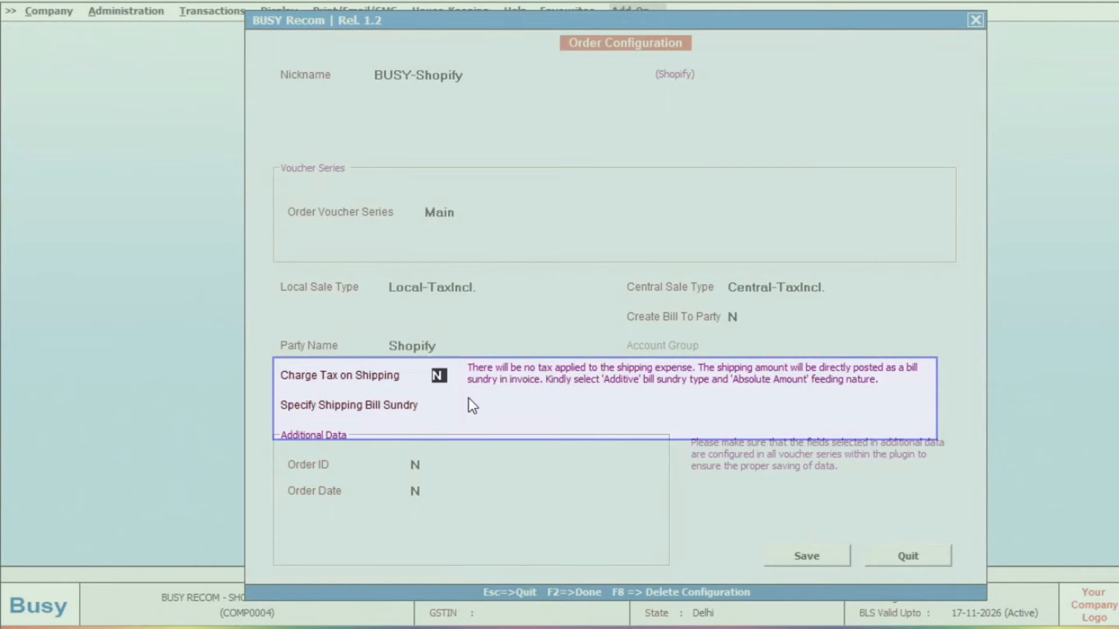
type("Y")
key("Return")
type("freight")
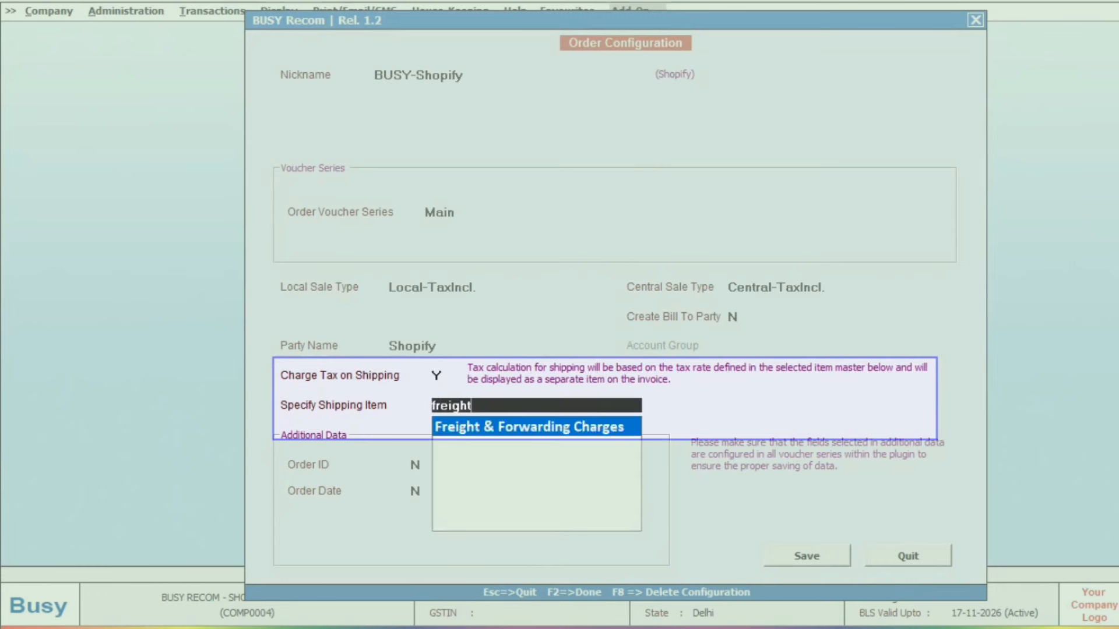
key("Return")
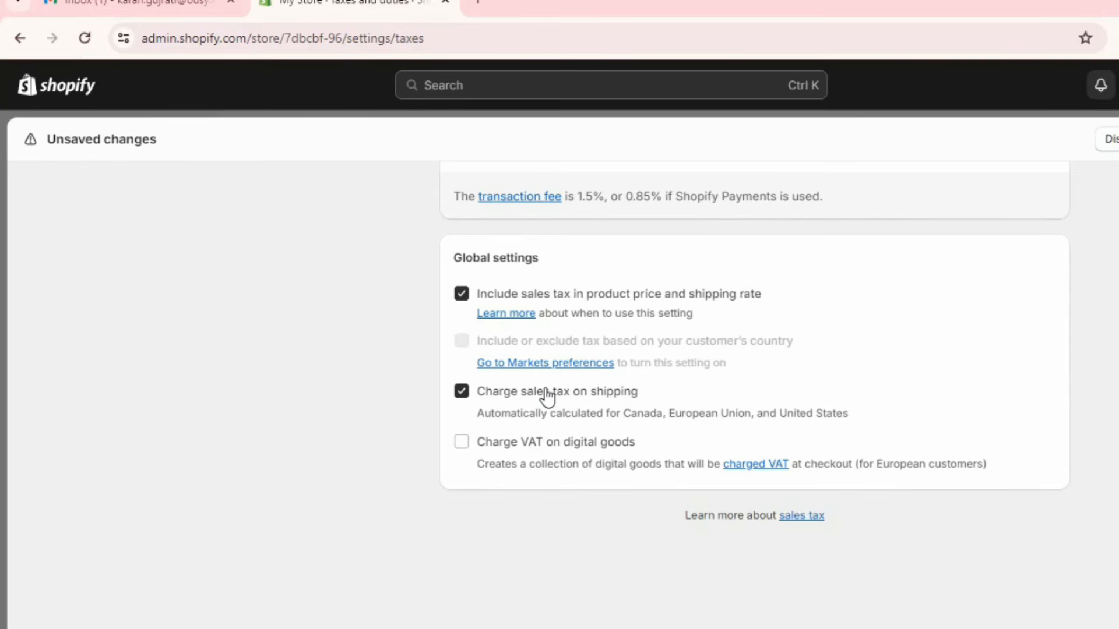
- Disable sales tax on shipping in Shopify, and in BUSY set Charge Tax on Shipping to N with the shipping bill sundry starting with "fr"
left_click(548, 396)
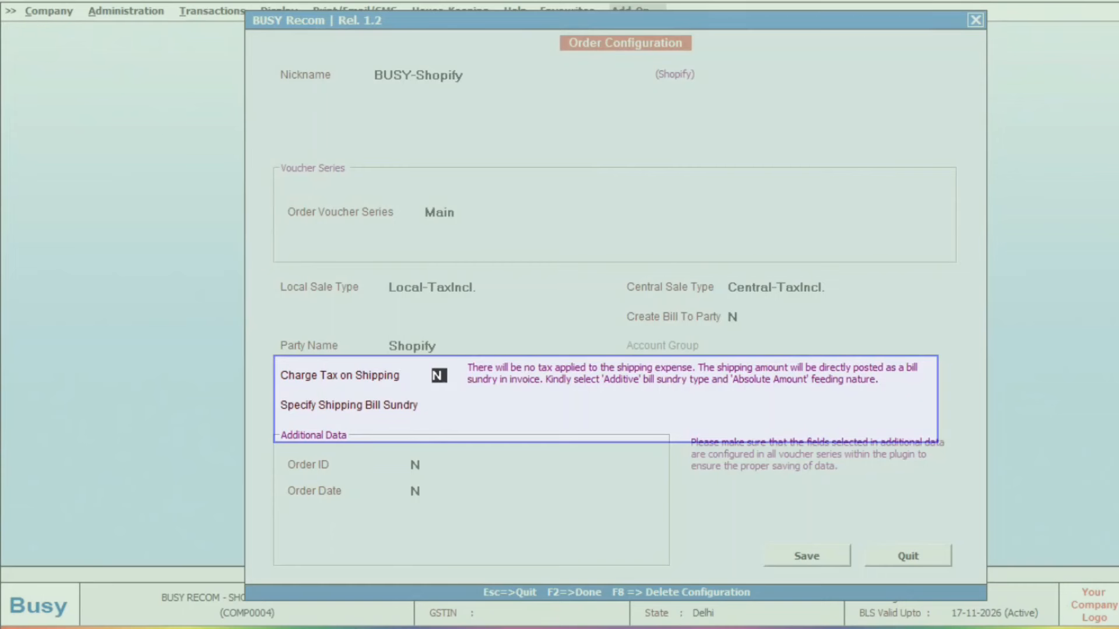
key("Return")
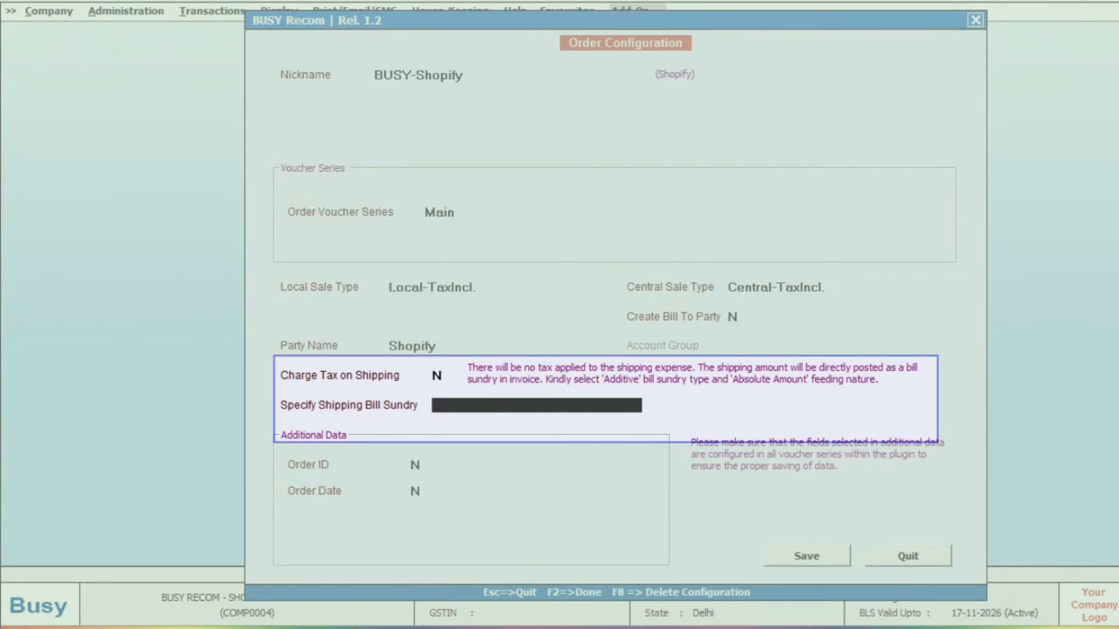
type("fr")
key("Return")
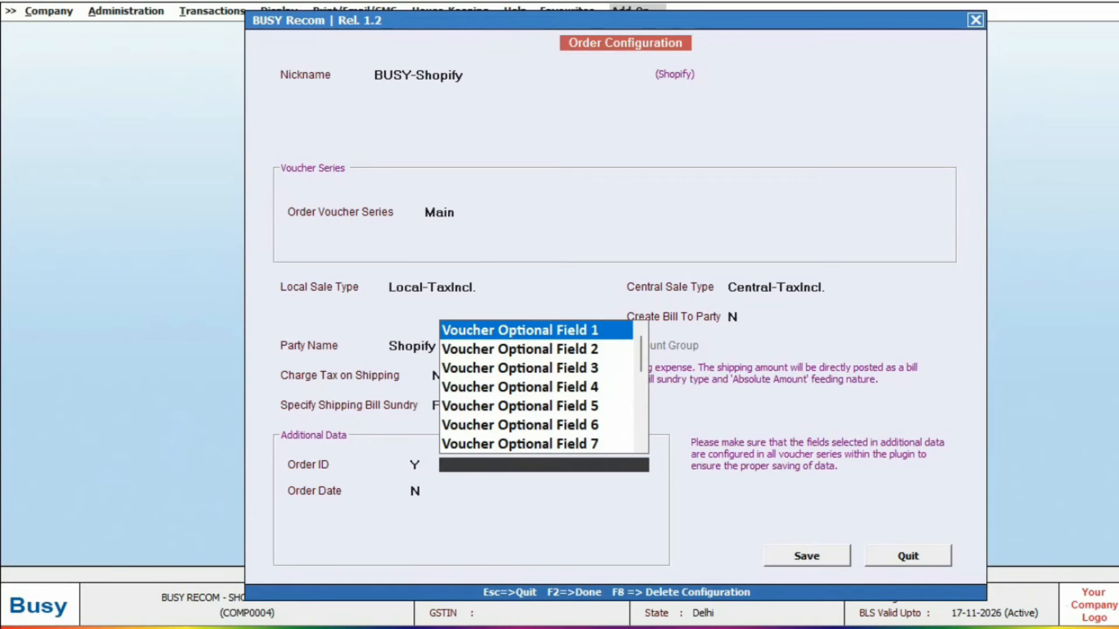
- Map the Order ID additional data to Voucher Optional Field 1 and enable Order Date with Y
key("Return")
key("Return")
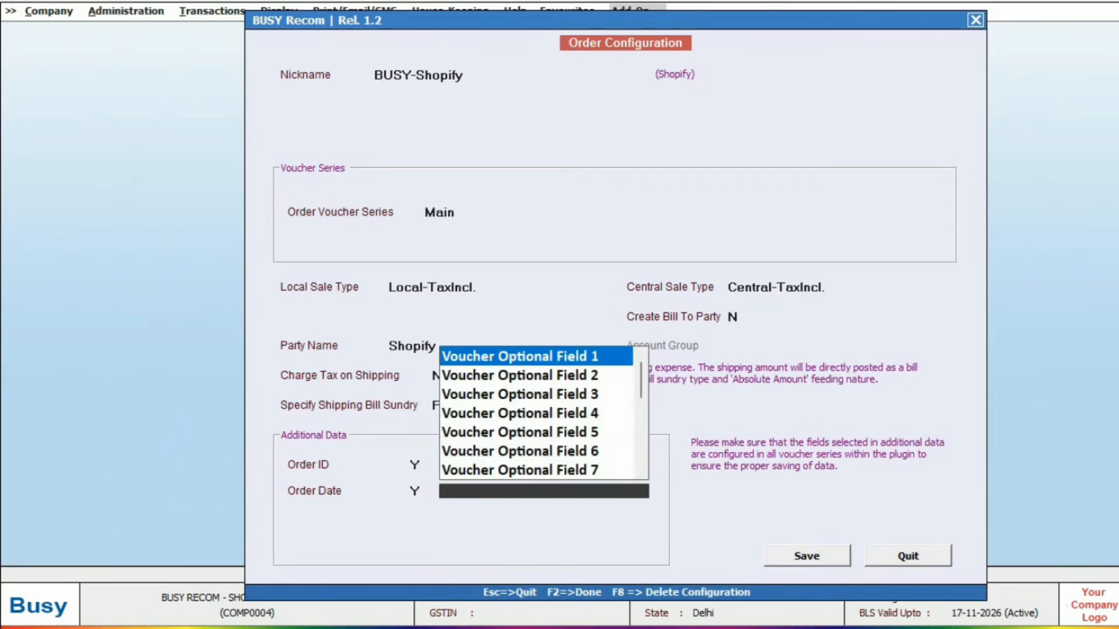